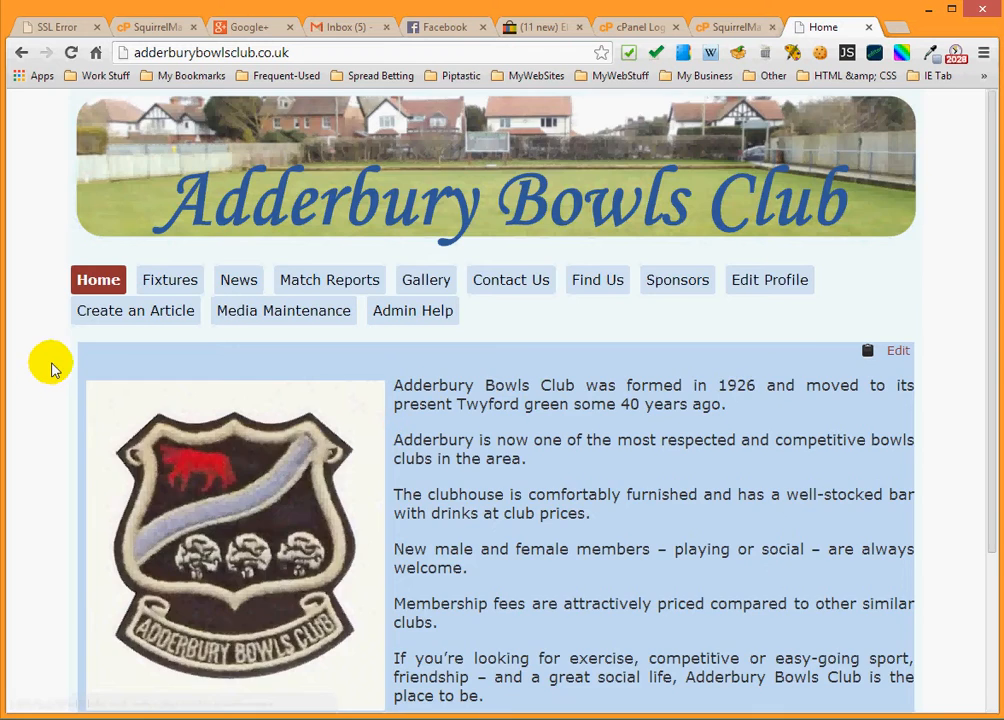
Step: Look over the club's home page and open the Sponsors page
{"action": "scroll", "coordinate": [55, 380], "scroll_direction": "down", "scroll_amount": 3}
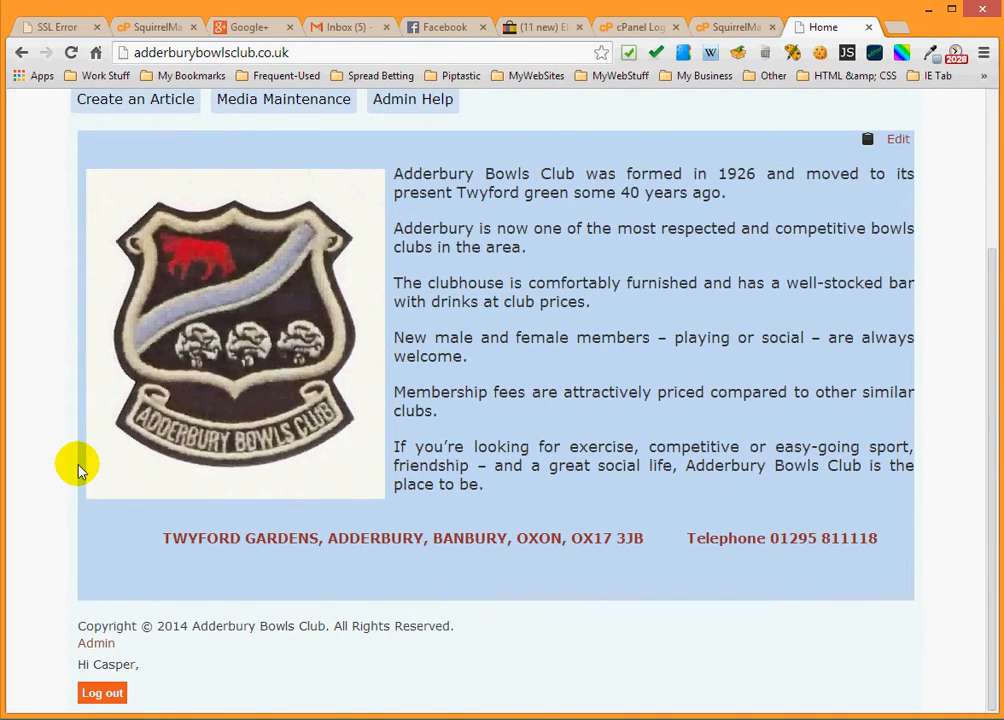
{"action": "scroll", "coordinate": [78, 466], "scroll_direction": "up", "scroll_amount": 3}
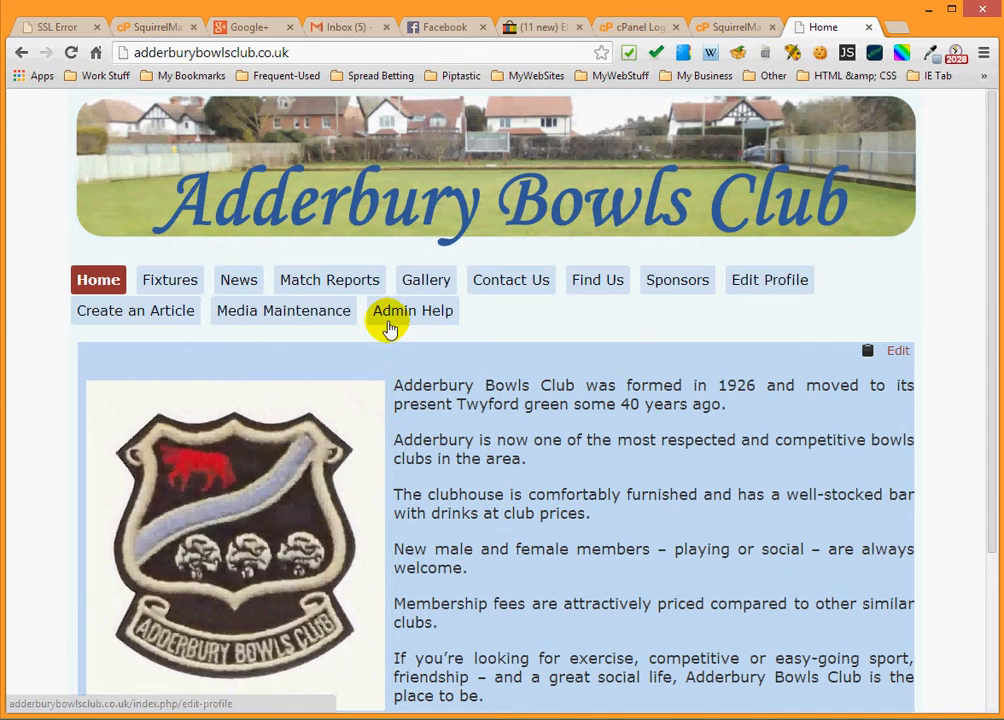
{"action": "left_click", "coordinate": [673, 287]}
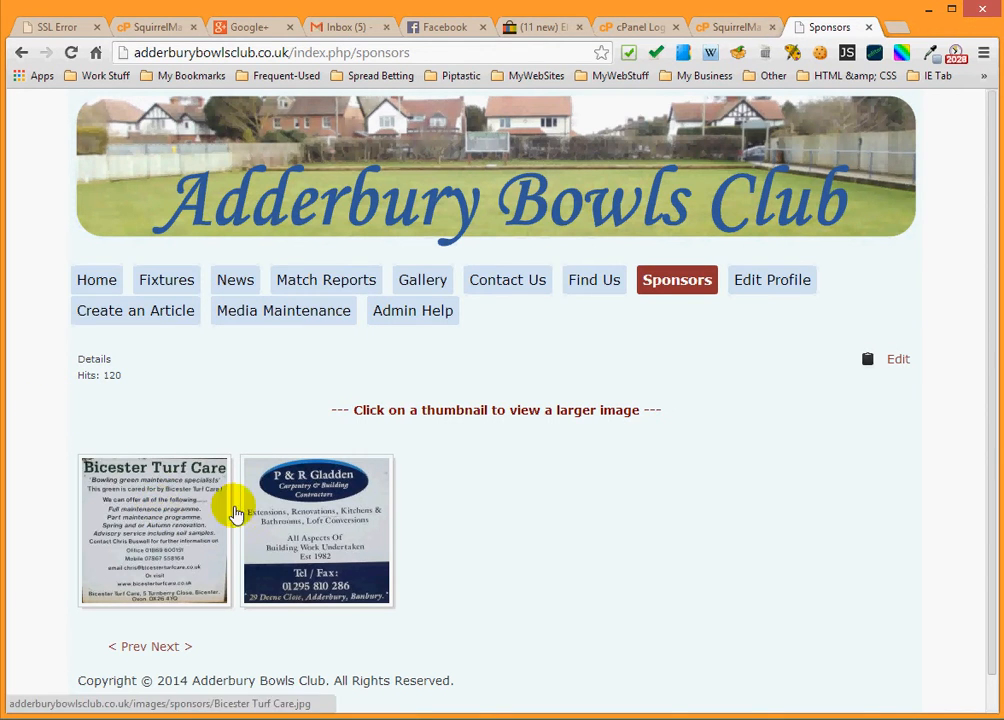
Step: View the Bicester Turf Care and P & R Gladden sponsor images enlarged from their thumbnails, and close the image viewer
{"action": "left_click", "coordinate": [148, 512]}
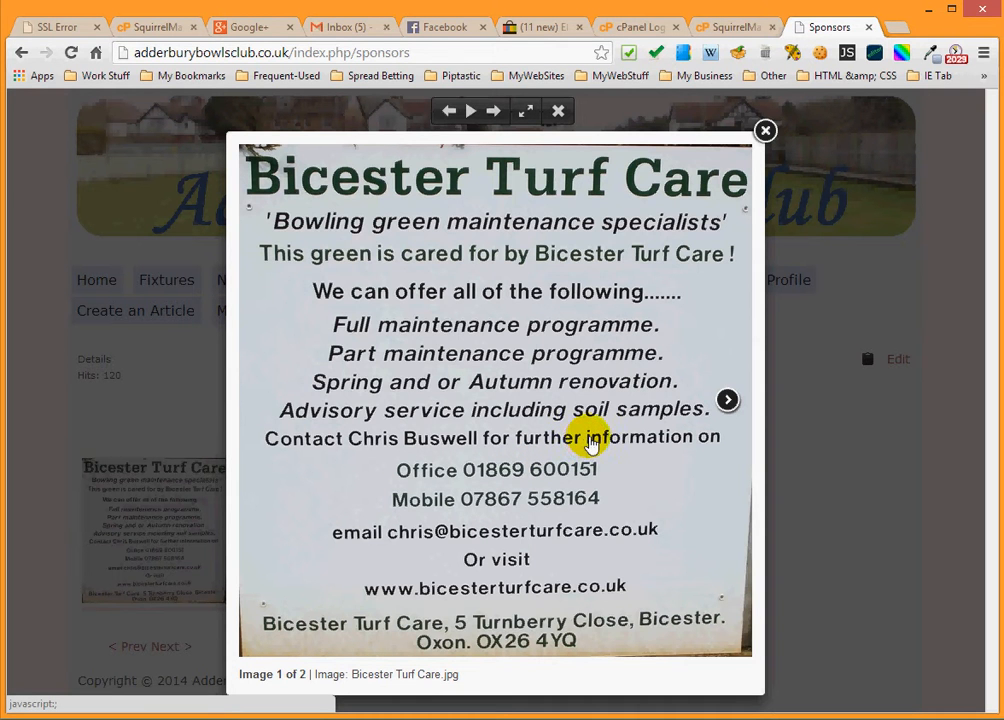
{"action": "left_click", "coordinate": [727, 400]}
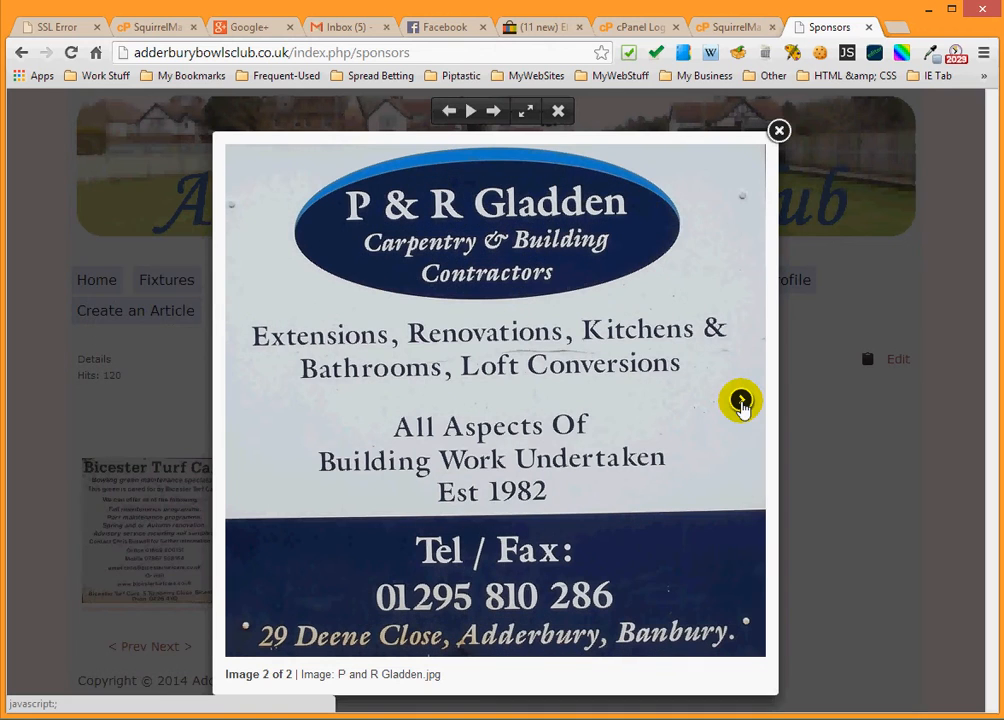
{"action": "left_click", "coordinate": [740, 402]}
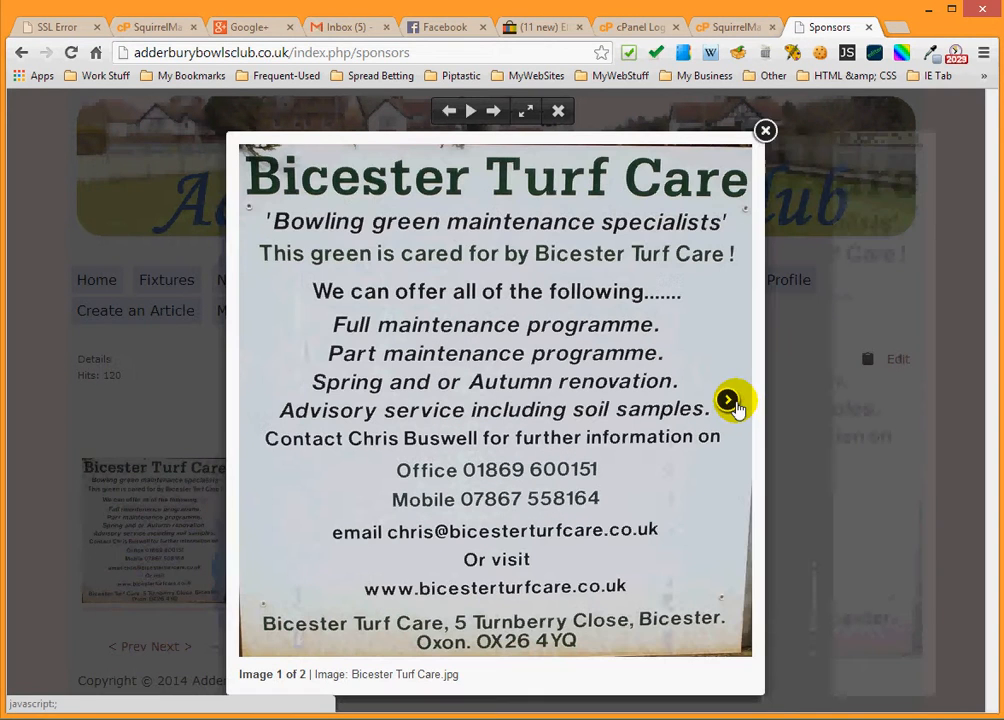
{"action": "left_click", "coordinate": [845, 443]}
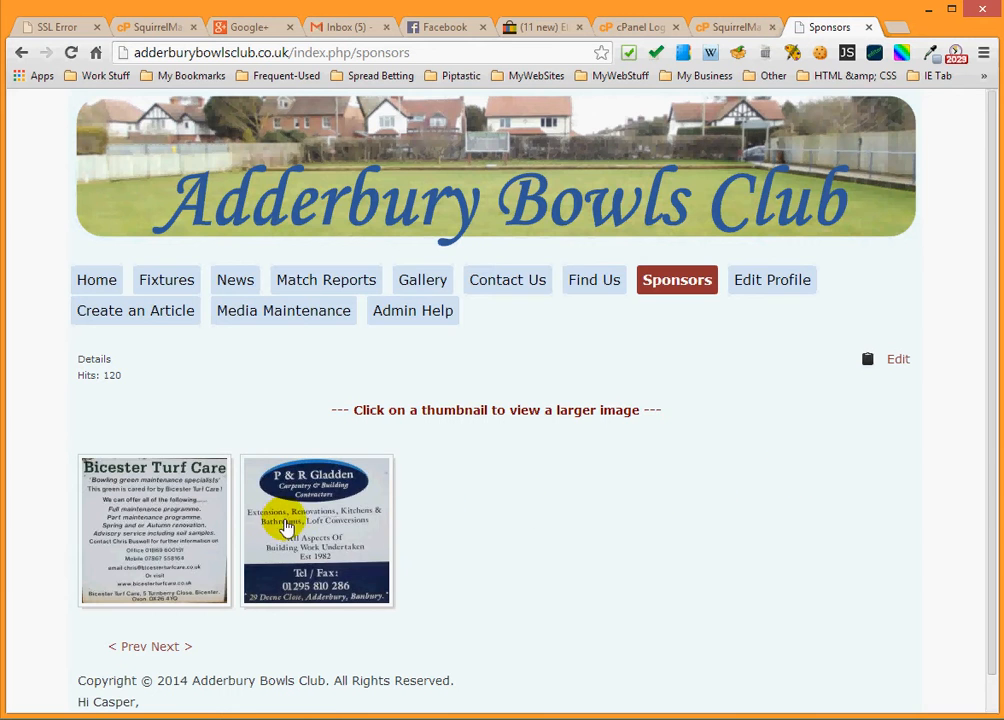
{"action": "left_click", "coordinate": [310, 535]}
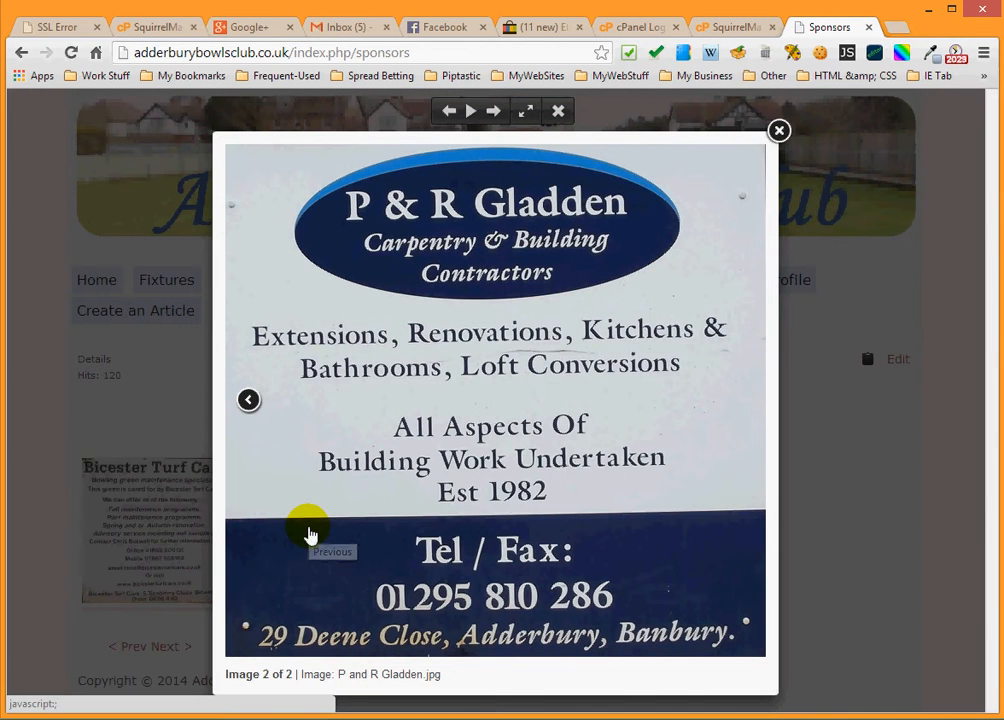
{"action": "left_click", "coordinate": [882, 476]}
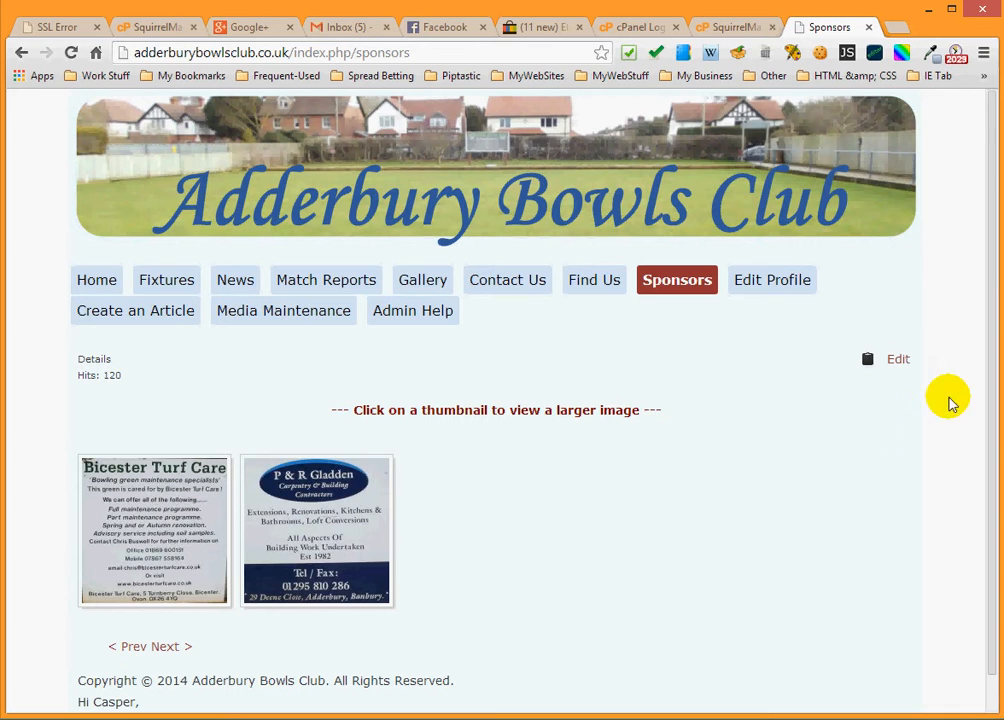
Step: Open the Sponsors article for editing and examine the gallery tag in its content
{"action": "left_click", "coordinate": [898, 362]}
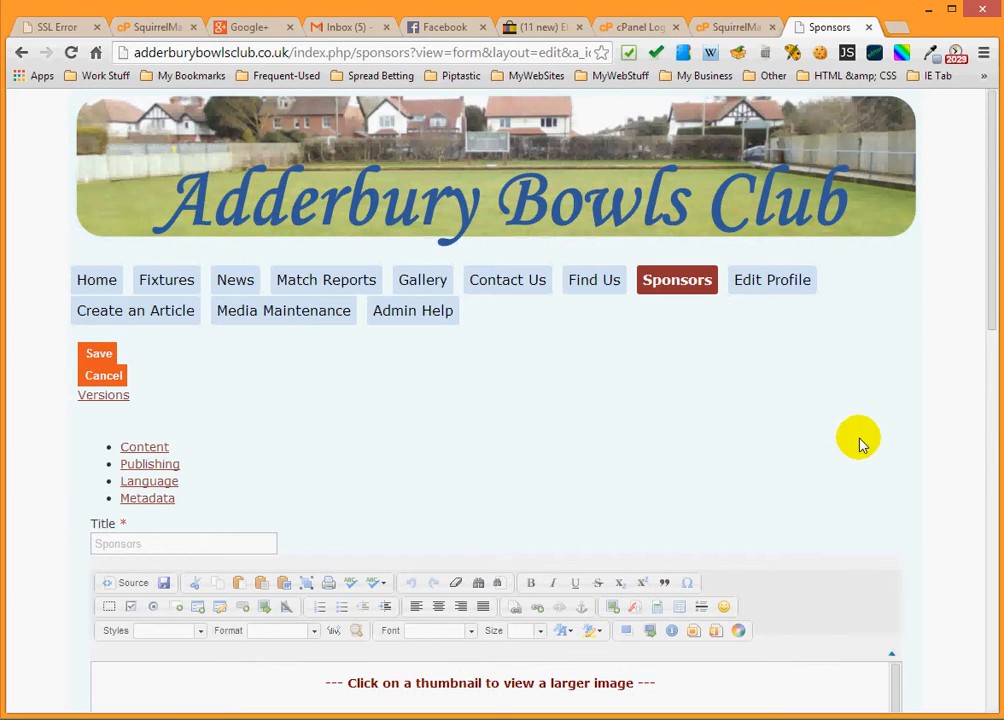
{"action": "scroll", "coordinate": [933, 428], "scroll_direction": "down", "scroll_amount": 3}
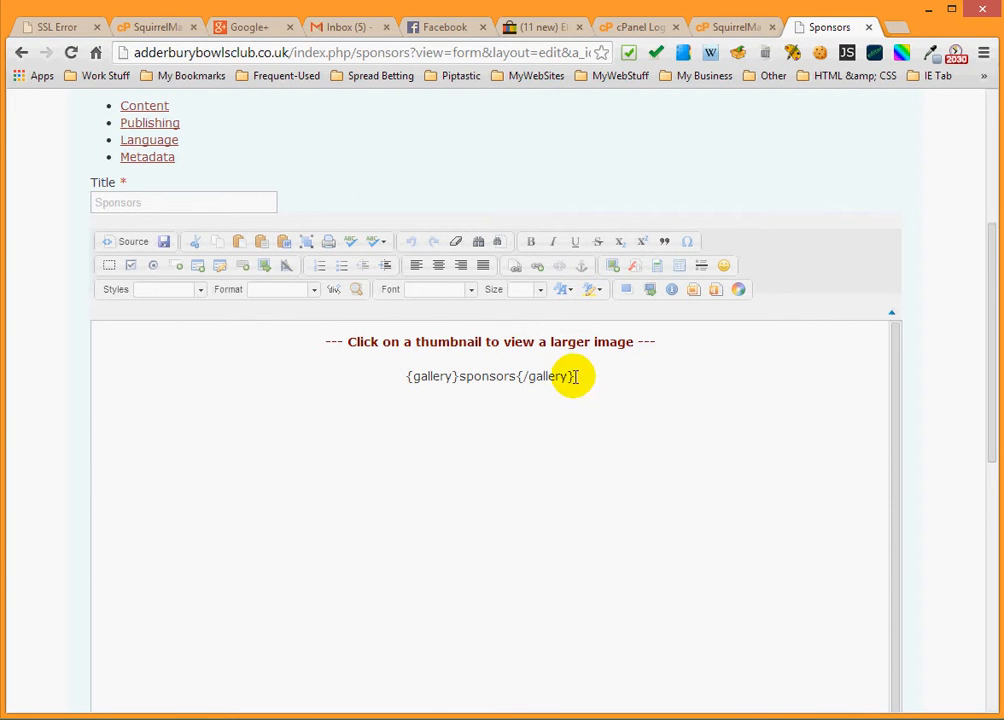
{"action": "scroll", "coordinate": [657, 404], "scroll_direction": "down", "scroll_amount": 2}
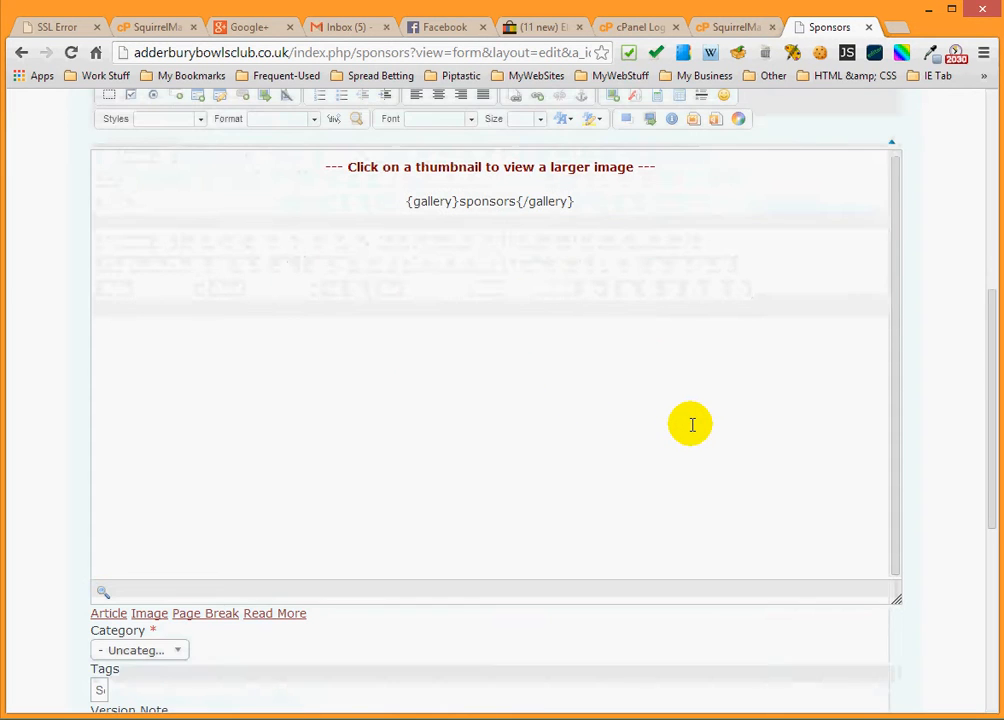
{"action": "scroll", "coordinate": [657, 450], "scroll_direction": "up", "scroll_amount": 1}
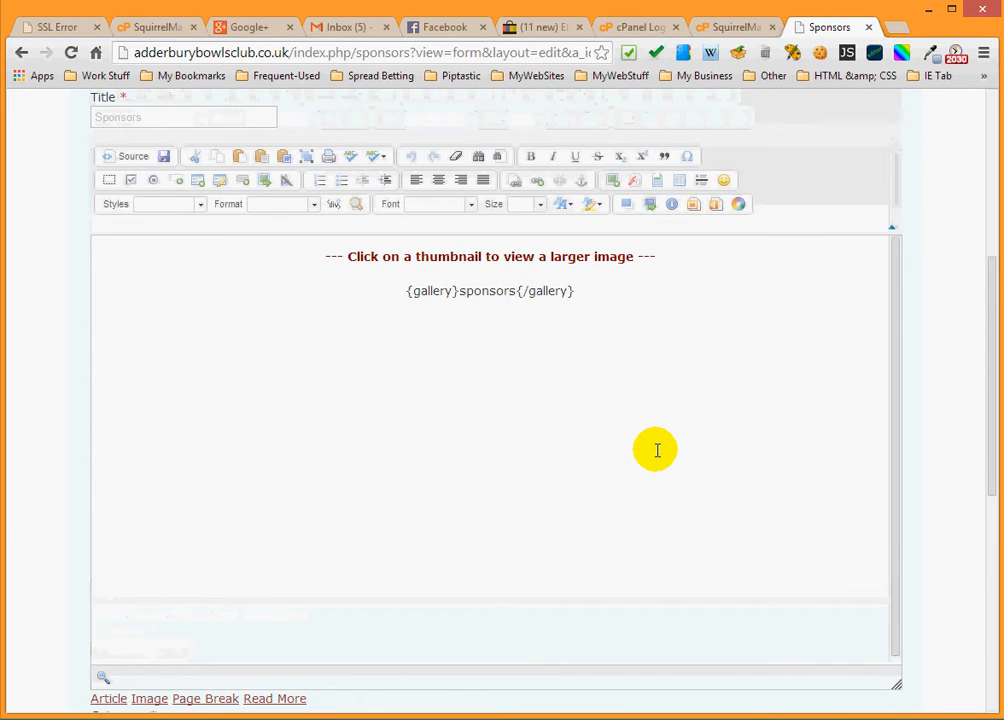
{"action": "scroll", "coordinate": [657, 450], "scroll_direction": "up", "scroll_amount": 1}
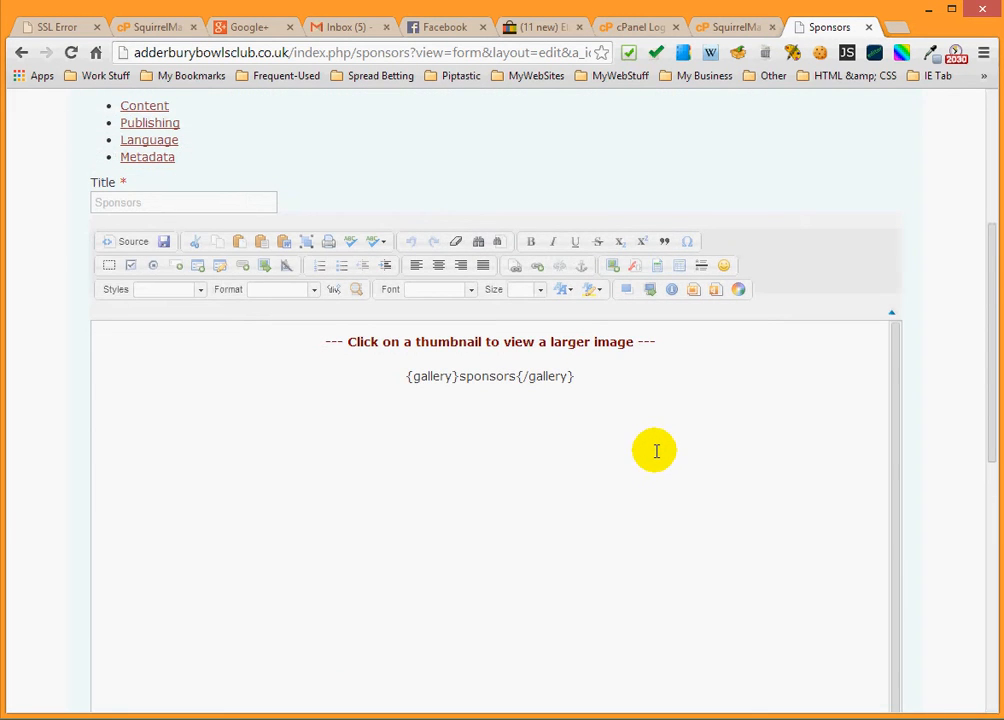
Step: Review the Sponsors article's category, access and language fields and its gallery tag, and cancel the edit without saving
{"action": "scroll", "coordinate": [473, 475], "scroll_direction": "down", "scroll_amount": 3}
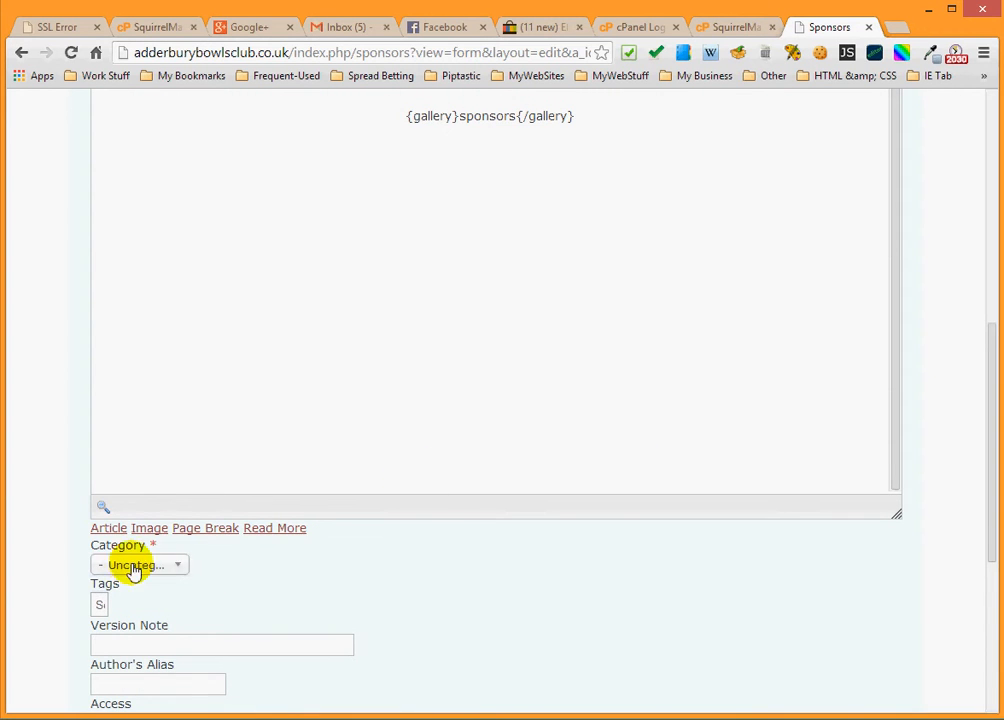
{"action": "scroll", "coordinate": [380, 563], "scroll_direction": "down", "scroll_amount": 2}
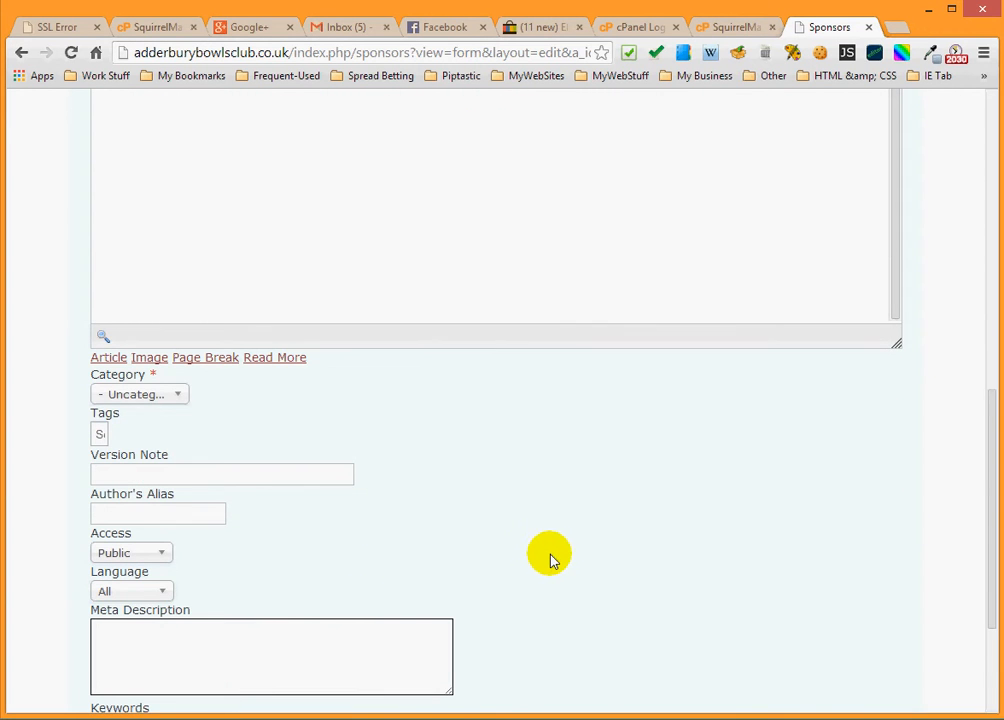
{"action": "scroll", "coordinate": [573, 549], "scroll_direction": "up", "scroll_amount": 2}
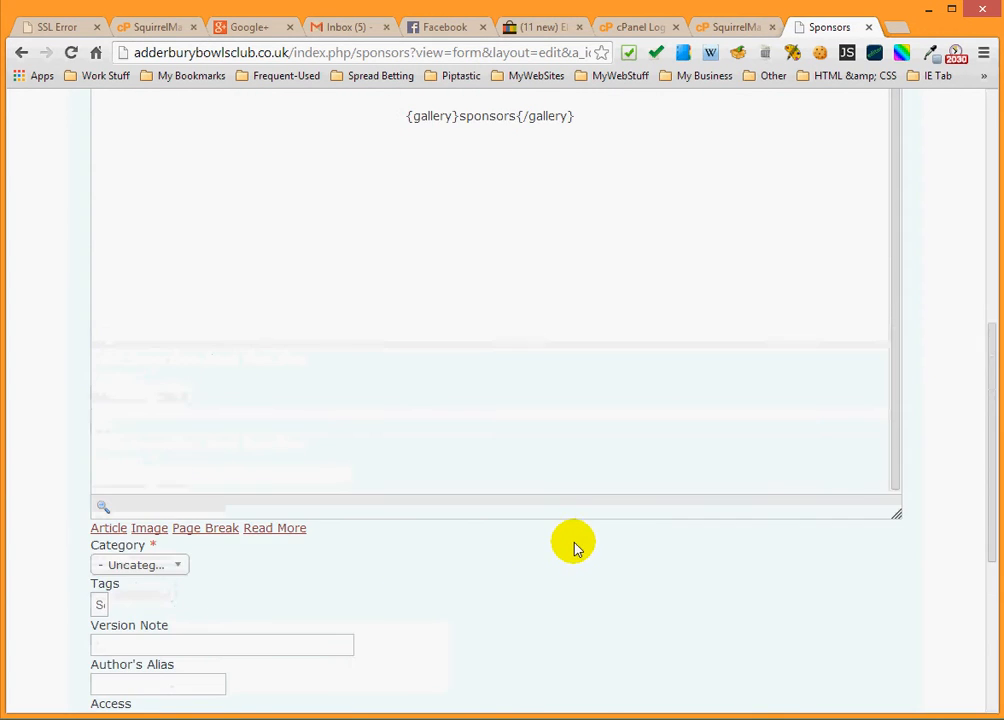
{"action": "scroll", "coordinate": [573, 545], "scroll_direction": "up", "scroll_amount": 3}
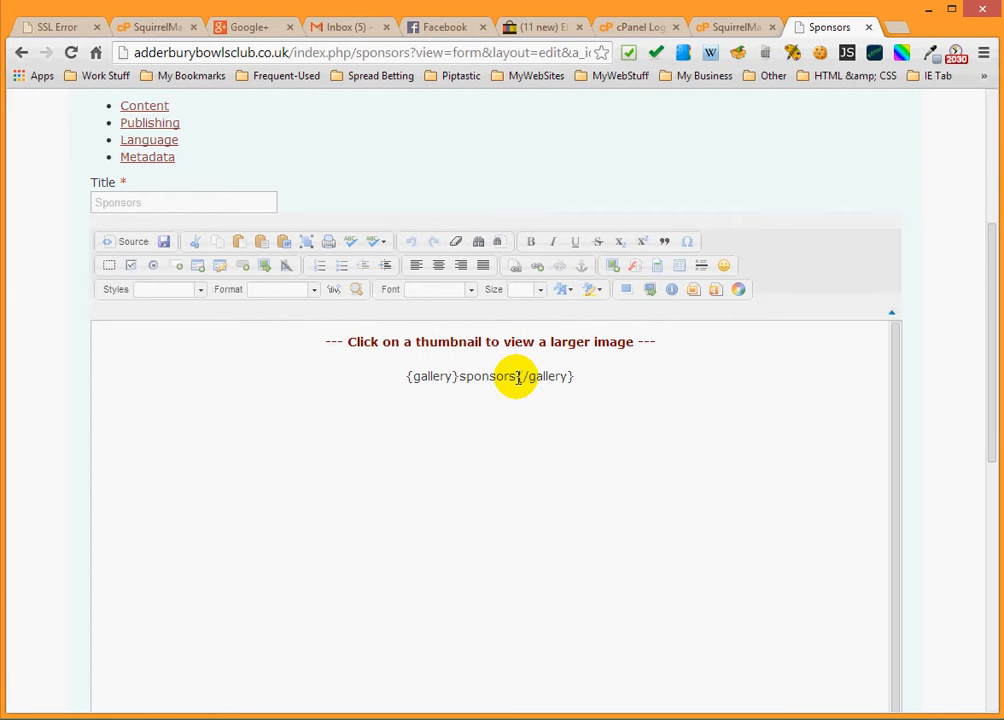
{"action": "scroll", "coordinate": [307, 490], "scroll_direction": "up", "scroll_amount": 3}
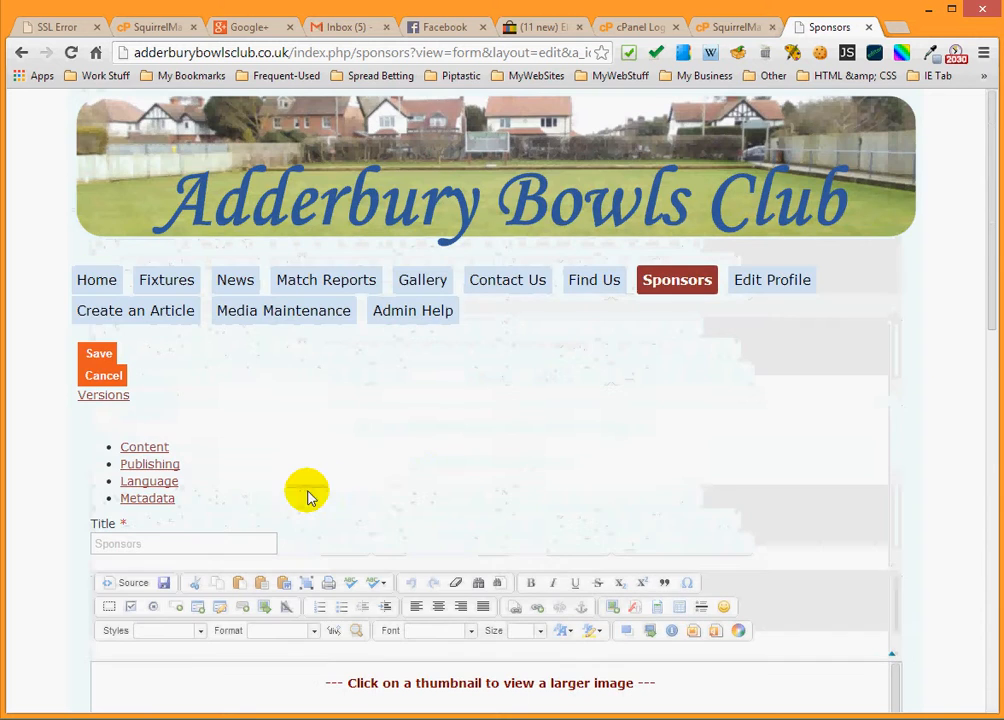
{"action": "scroll", "coordinate": [430, 445], "scroll_direction": "down", "scroll_amount": 3}
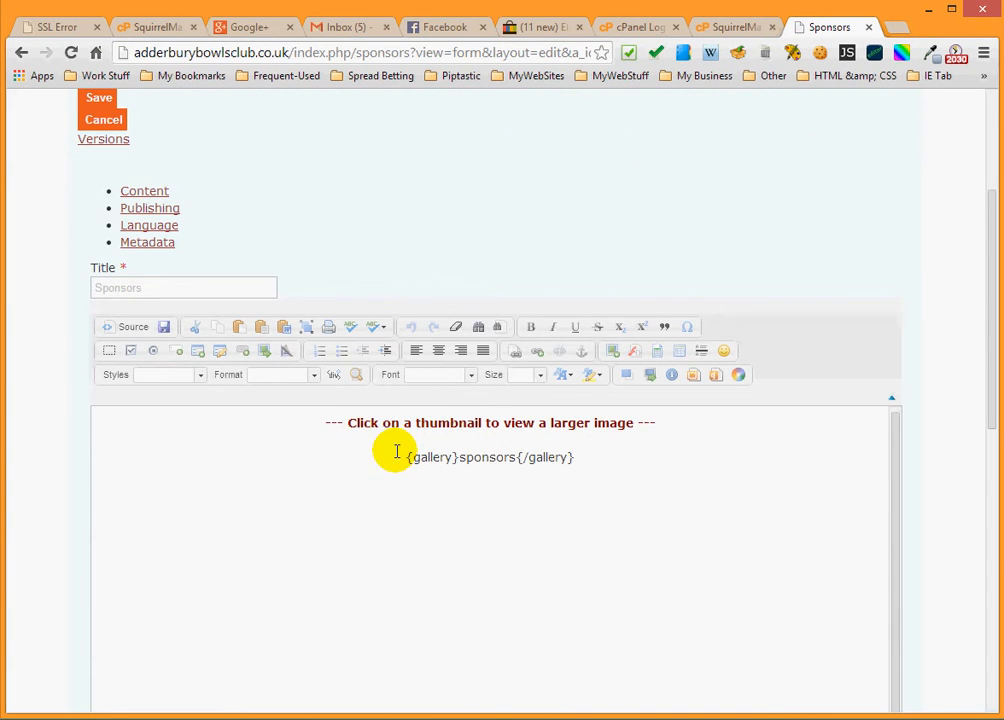
{"action": "scroll", "coordinate": [308, 479], "scroll_direction": "up", "scroll_amount": 1}
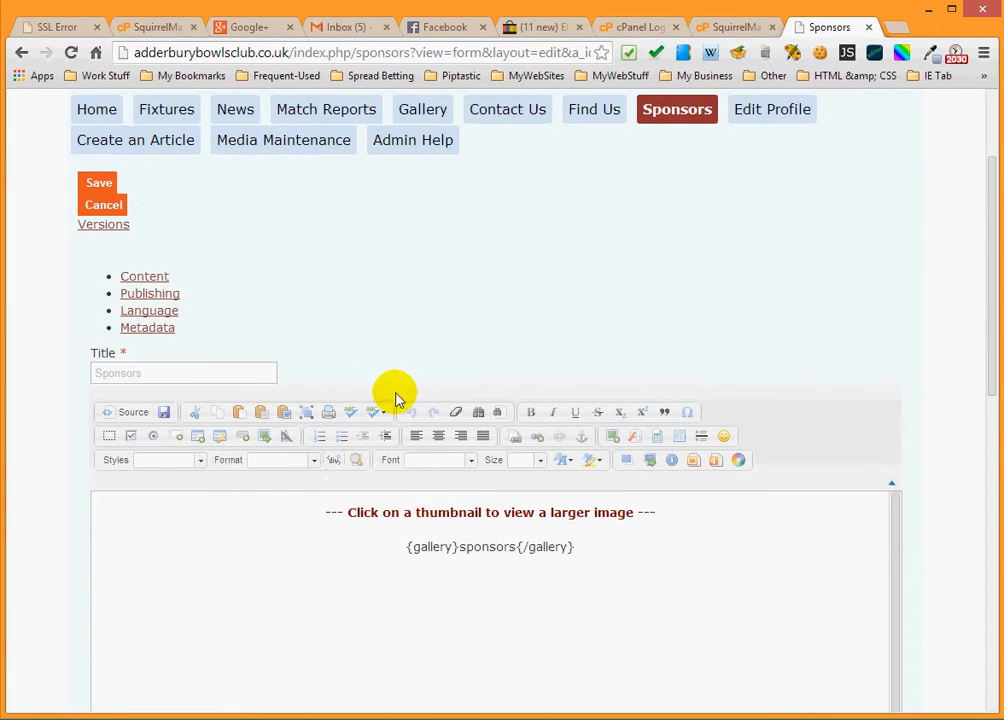
{"action": "scroll", "coordinate": [387, 395], "scroll_direction": "up", "scroll_amount": 2}
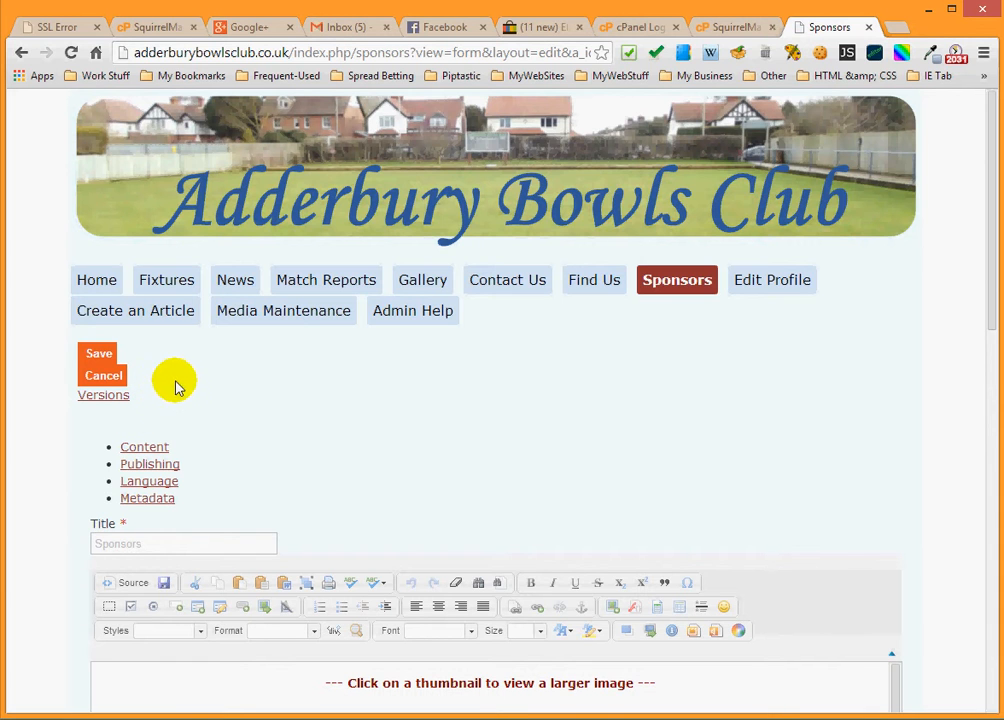
{"action": "left_click", "coordinate": [98, 380]}
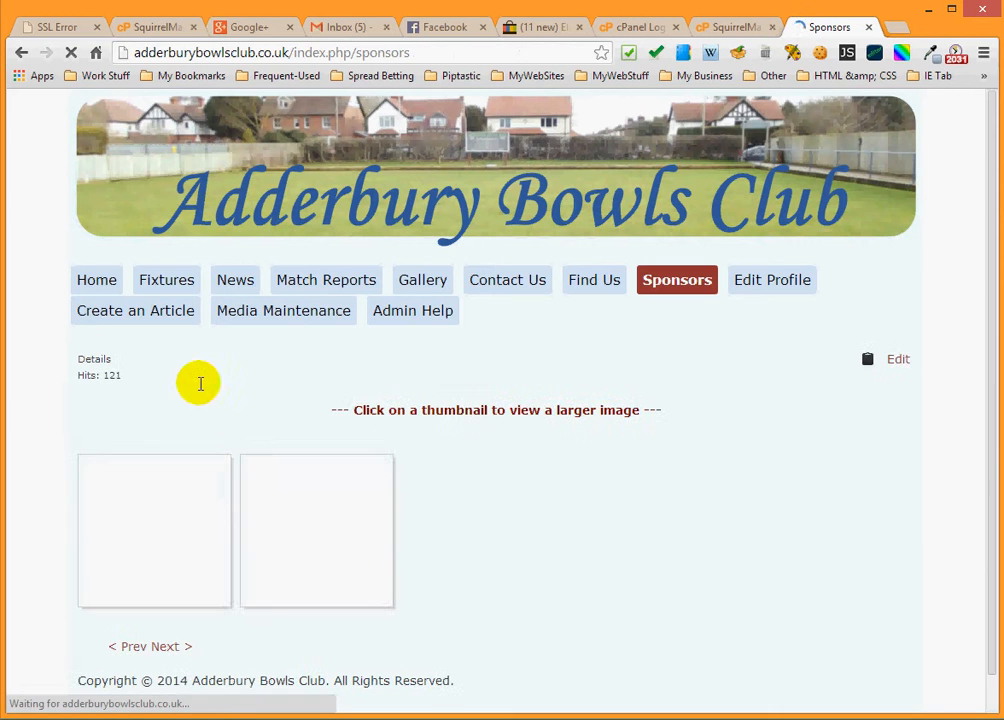
Step: Page through the enlarged sponsor images starting from the P & R Gladden thumbnail, and close the image viewer
{"action": "scroll", "coordinate": [885, 478], "scroll_direction": "down", "scroll_amount": 1}
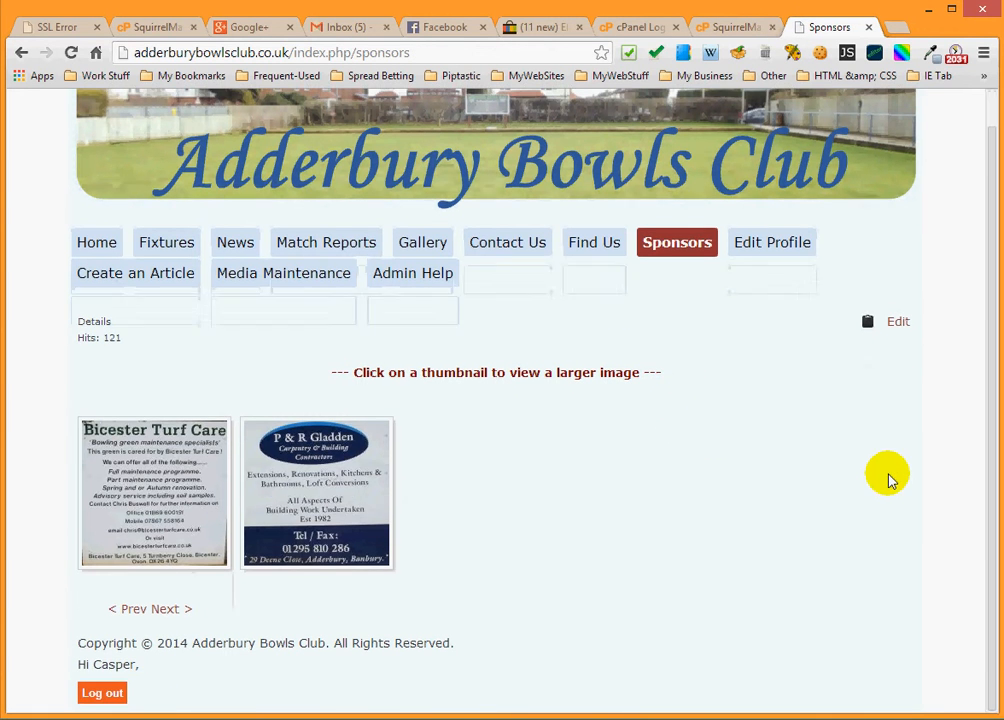
{"action": "scroll", "coordinate": [38, 430], "scroll_direction": "up", "scroll_amount": 1}
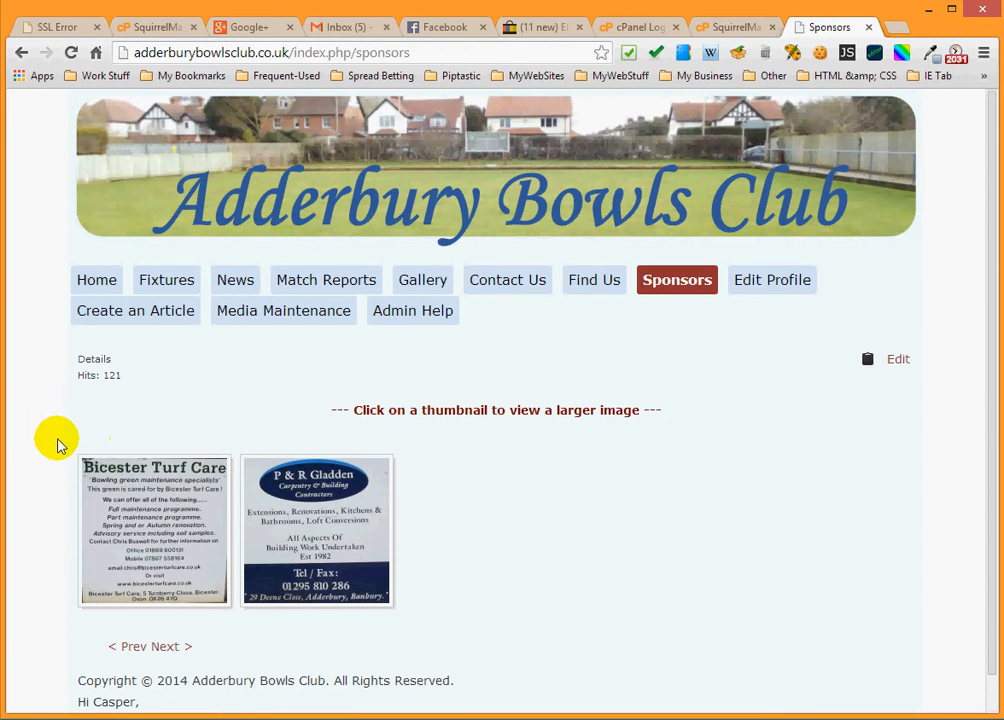
{"action": "left_click", "coordinate": [322, 510]}
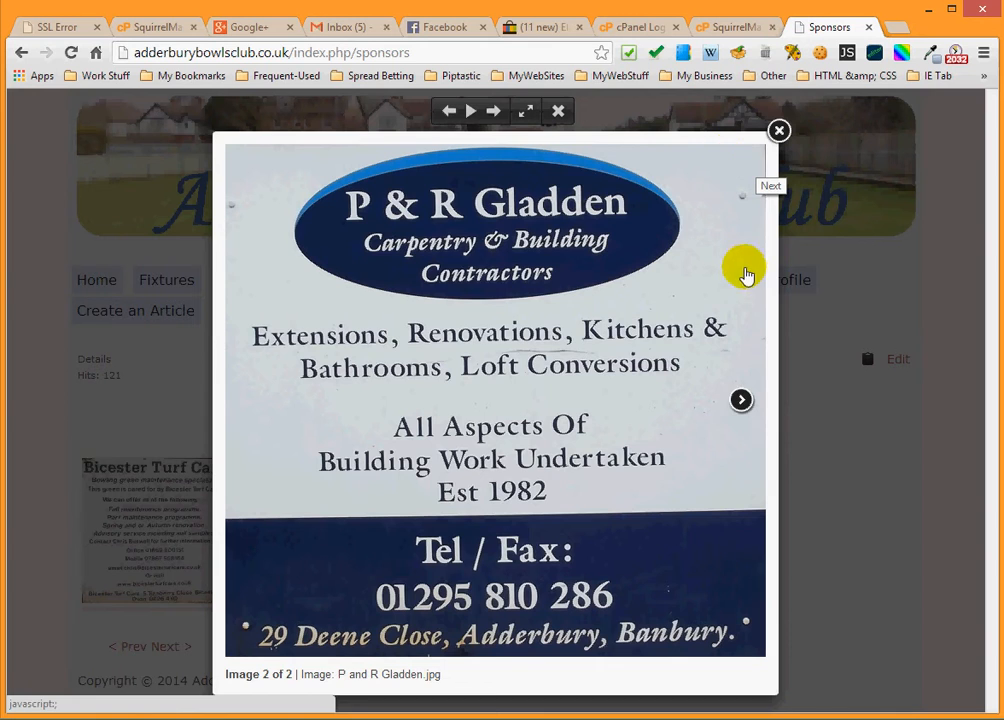
{"action": "left_click", "coordinate": [740, 398]}
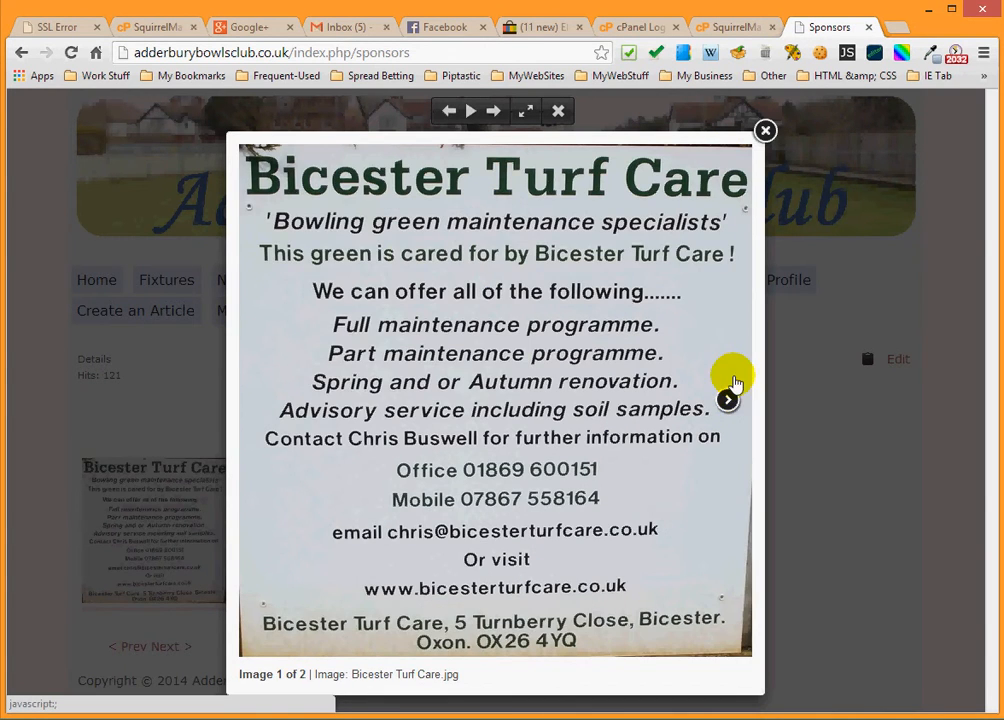
{"action": "left_click", "coordinate": [728, 401]}
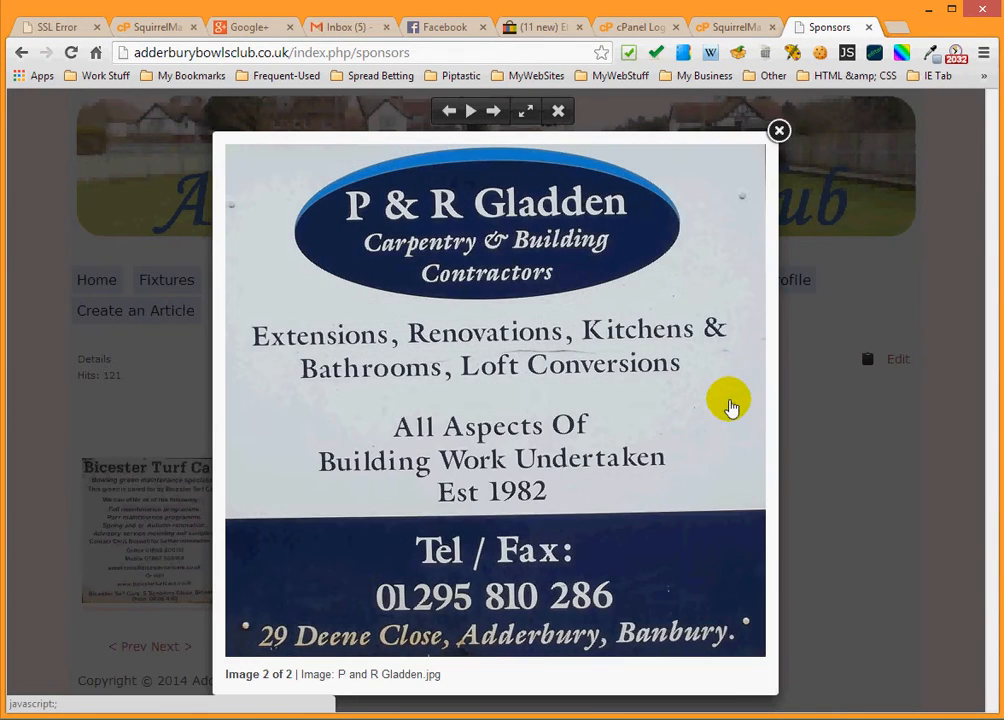
{"action": "left_click", "coordinate": [728, 403]}
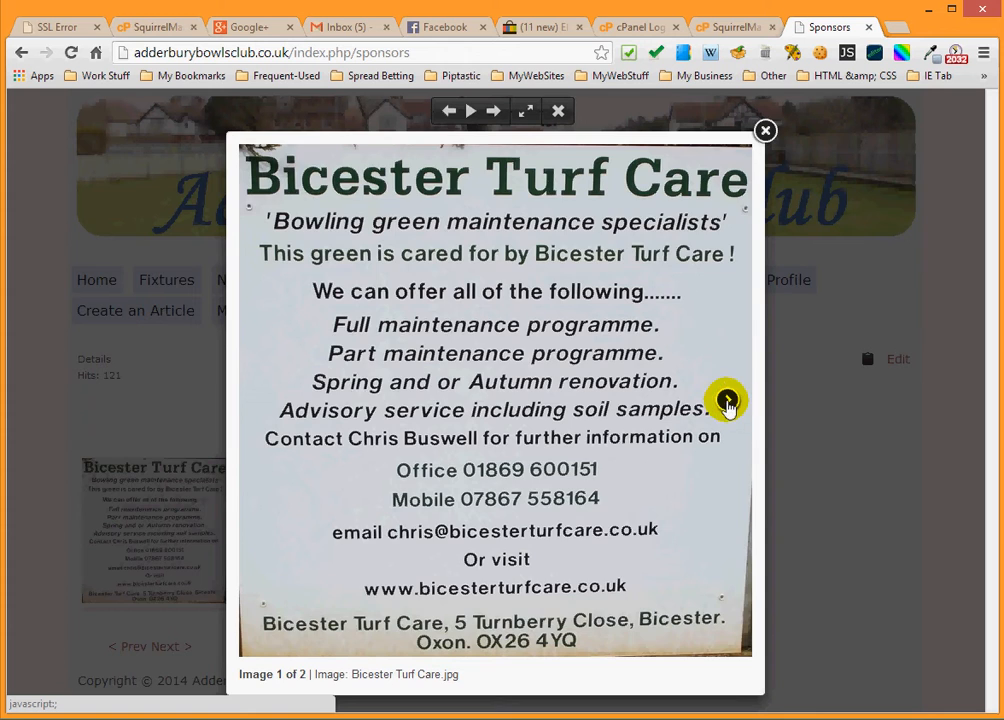
{"action": "left_click", "coordinate": [728, 401]}
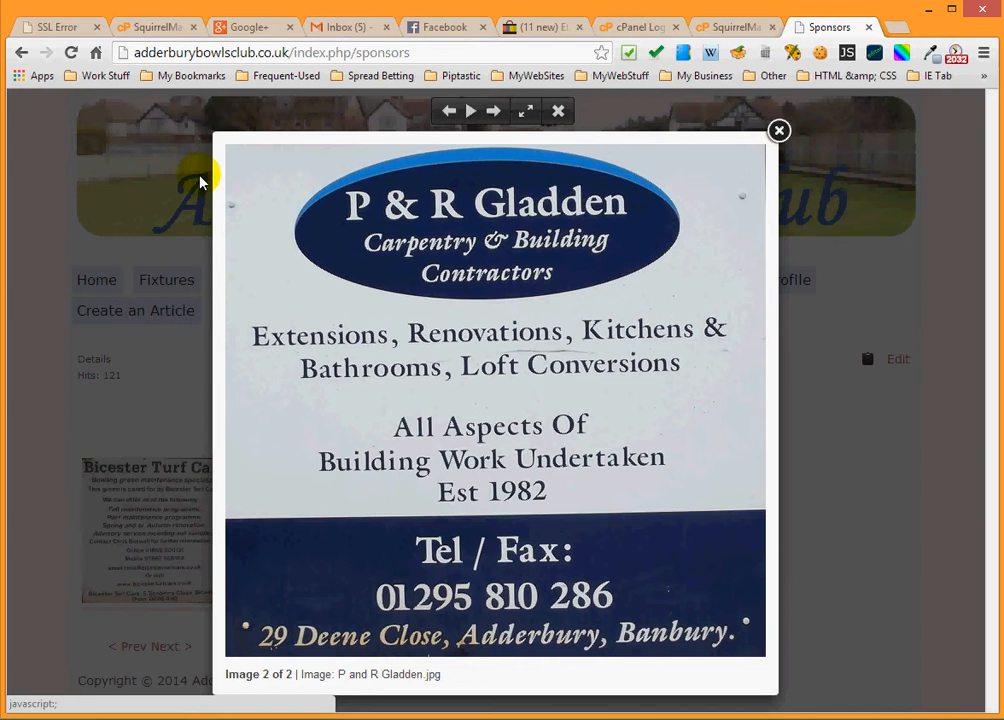
{"action": "left_click", "coordinate": [778, 131]}
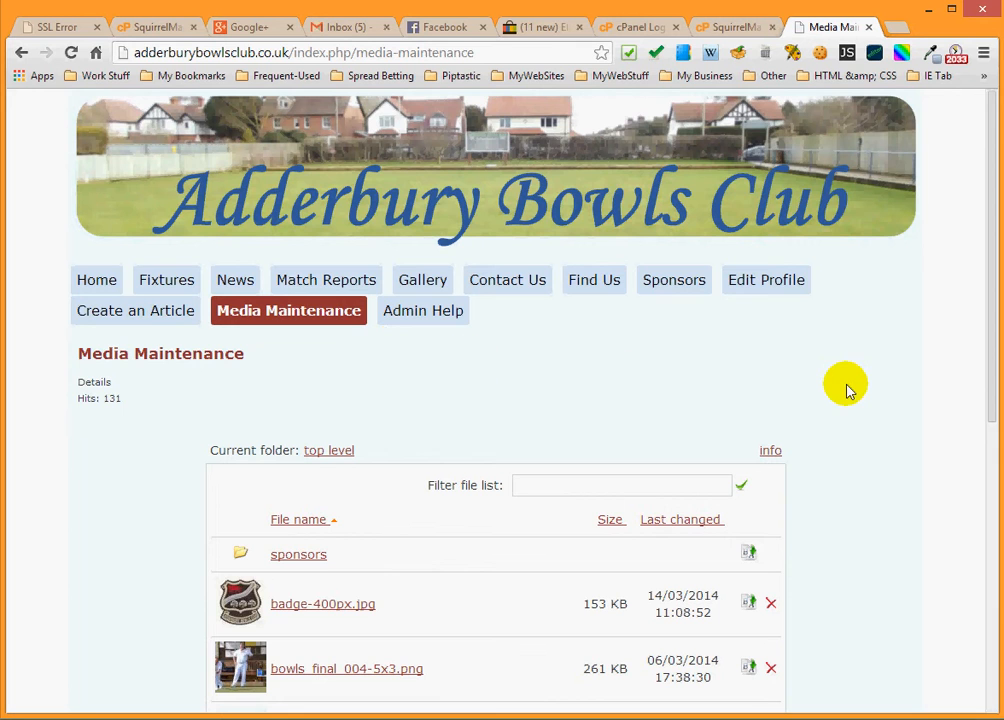
Step: Examine the top-level folder's listing on the Media Maintenance page, including the sponsors folder and the image files
{"action": "scroll", "coordinate": [856, 390], "scroll_direction": "down", "scroll_amount": 3}
{"action": "scroll", "coordinate": [856, 390], "scroll_direction": "down", "scroll_amount": 2}
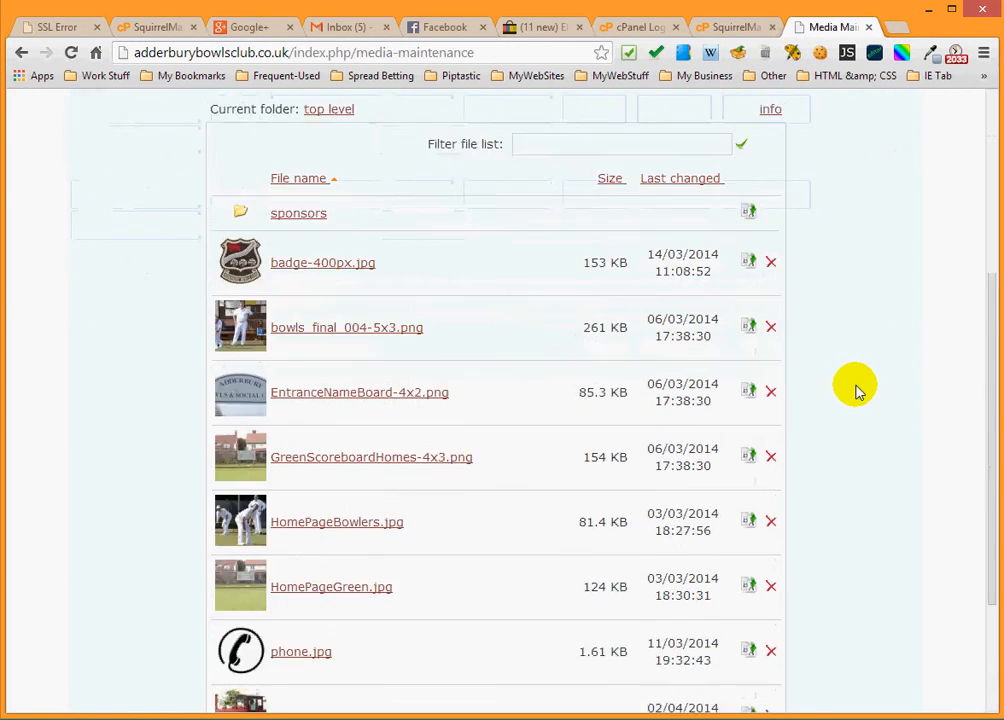
{"action": "scroll", "coordinate": [856, 390], "scroll_direction": "up", "scroll_amount": 1}
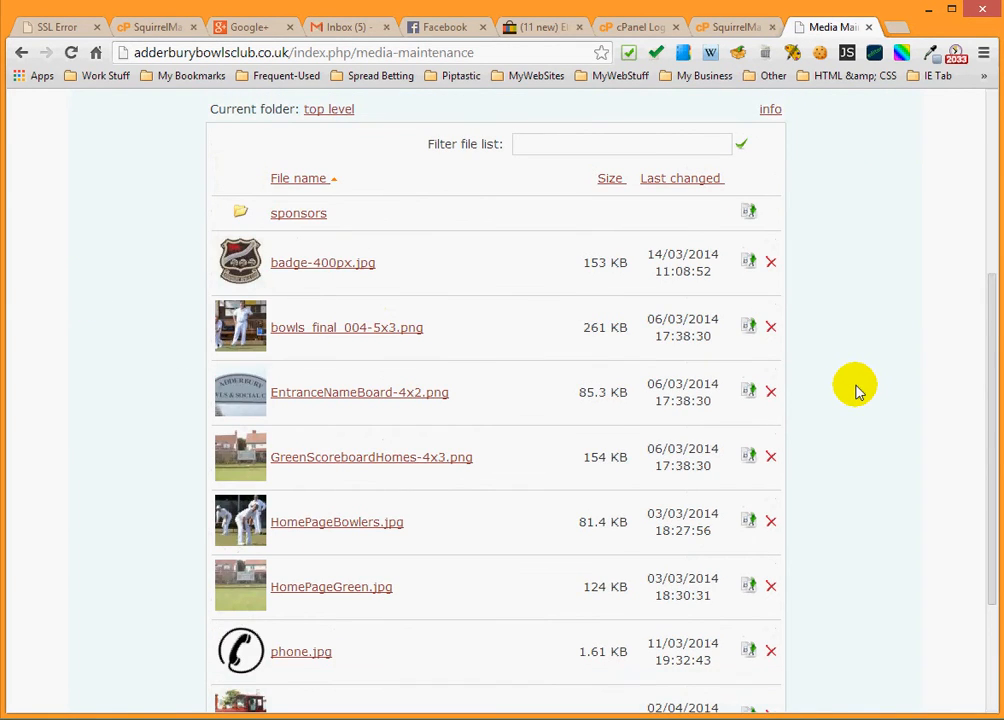
{"action": "scroll", "coordinate": [856, 390], "scroll_direction": "up", "scroll_amount": 2}
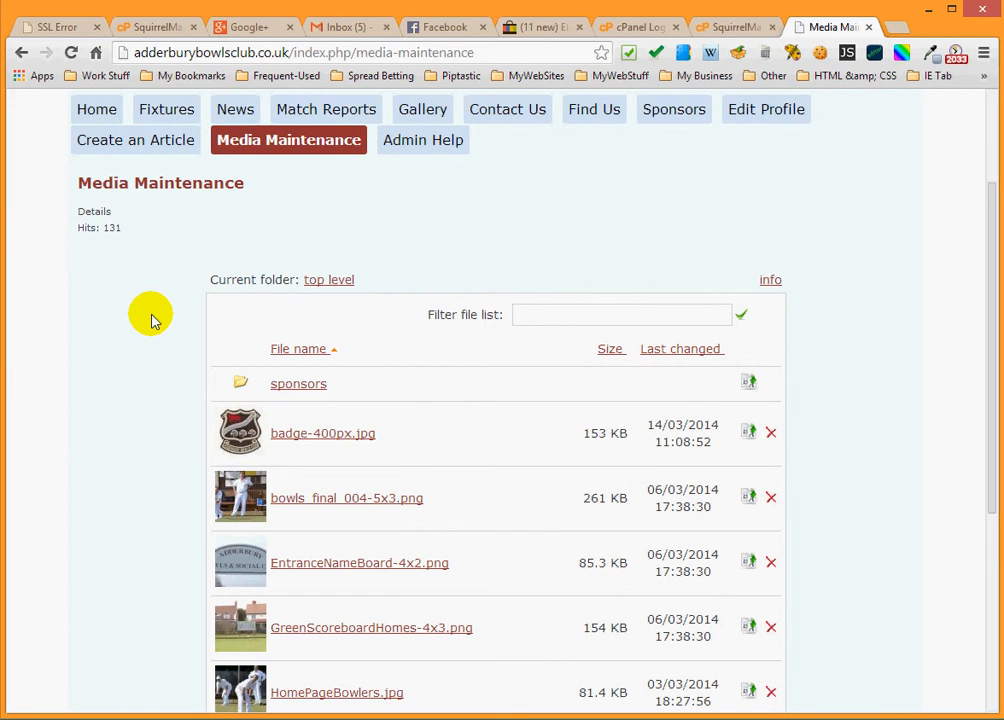
{"action": "scroll", "coordinate": [152, 320], "scroll_direction": "down", "scroll_amount": 1}
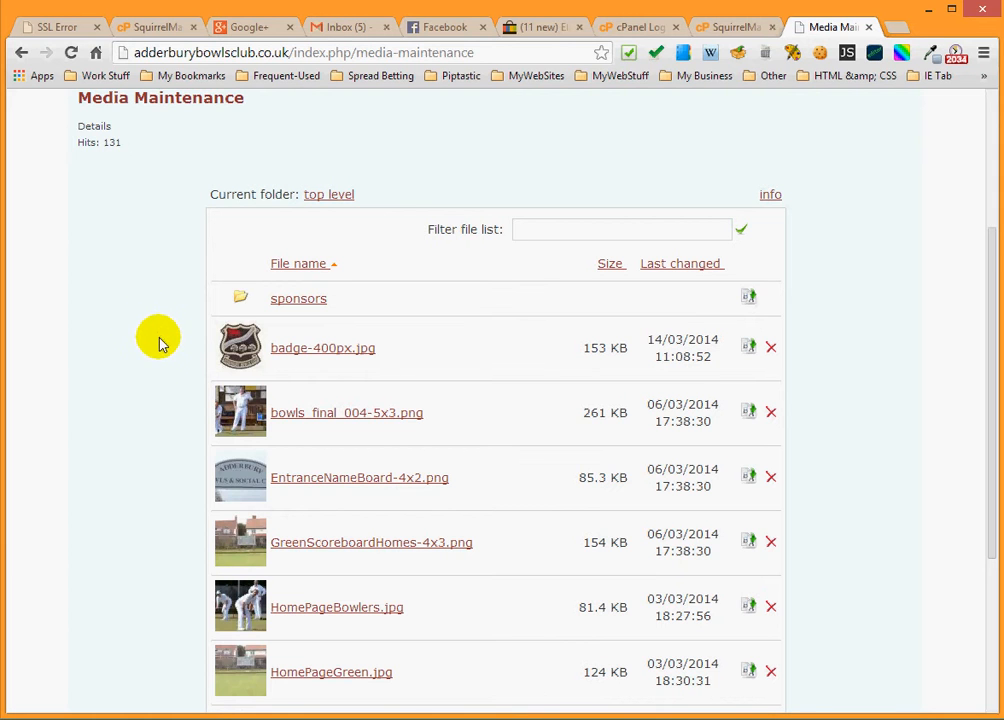
Step: Look through the top-level file list, open the sponsors folder, and sort its files by name in descending order
{"action": "scroll", "coordinate": [157, 336], "scroll_direction": "down", "scroll_amount": 2}
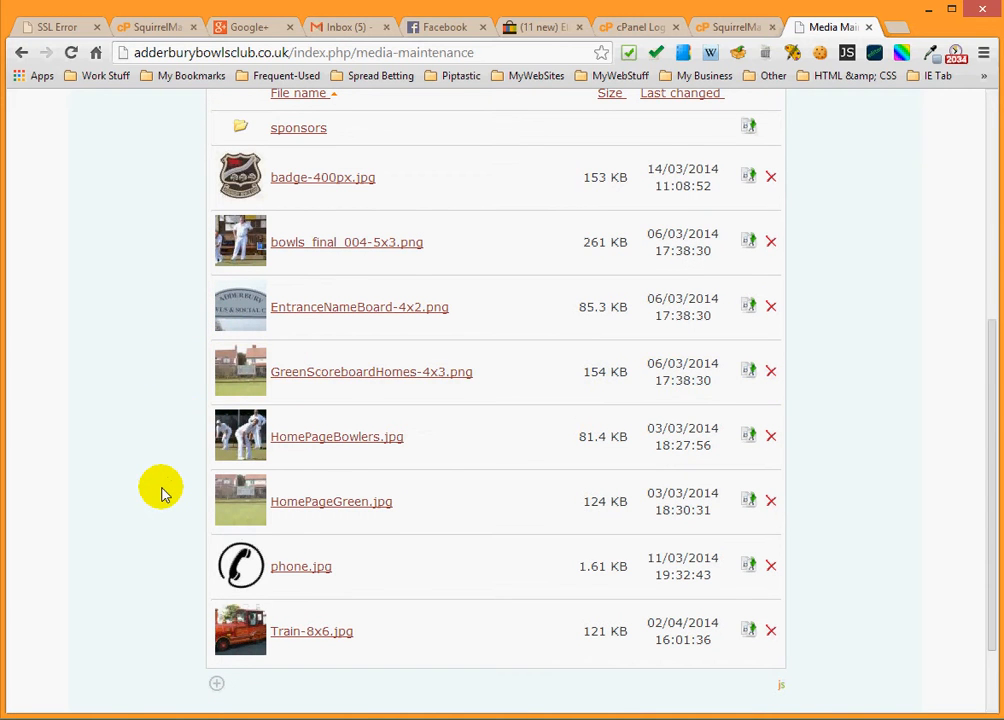
{"action": "scroll", "coordinate": [163, 490], "scroll_direction": "down", "scroll_amount": 2}
{"action": "scroll", "coordinate": [163, 490], "scroll_direction": "up", "scroll_amount": 4}
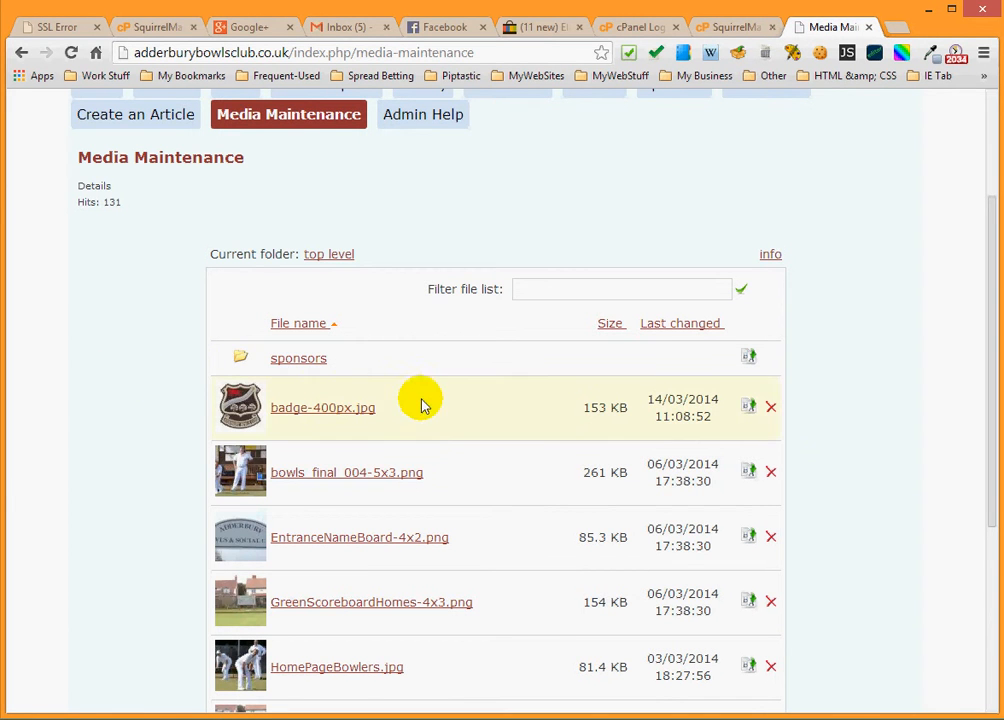
{"action": "scroll", "coordinate": [430, 655], "scroll_direction": "down", "scroll_amount": 4}
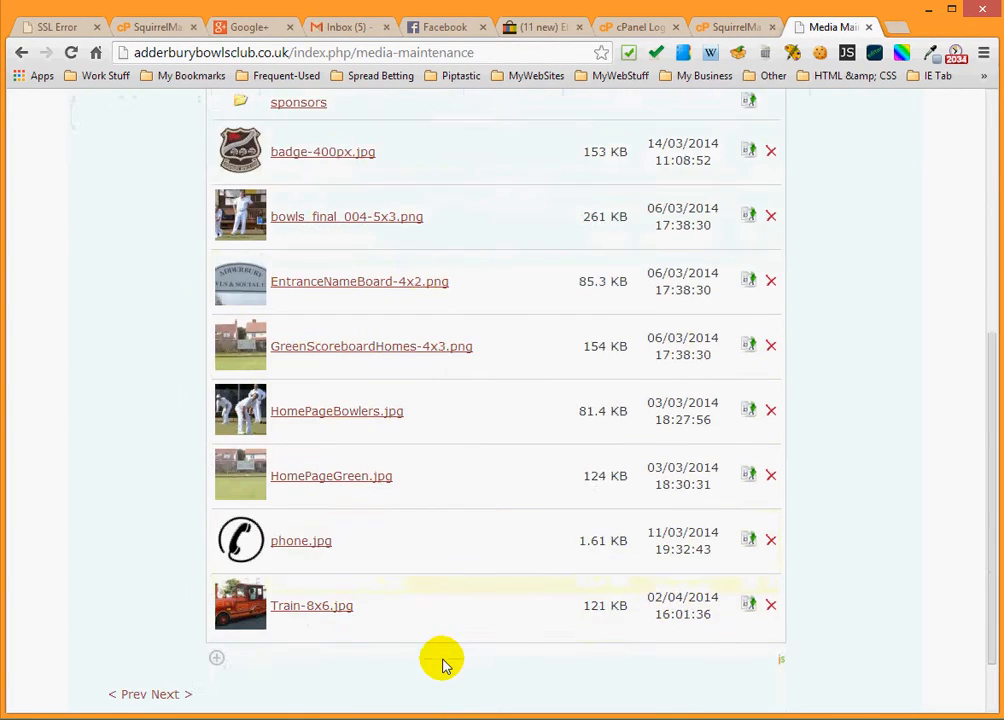
{"action": "scroll", "coordinate": [432, 641], "scroll_direction": "up", "scroll_amount": 1}
{"action": "scroll", "coordinate": [440, 615], "scroll_direction": "up", "scroll_amount": 2}
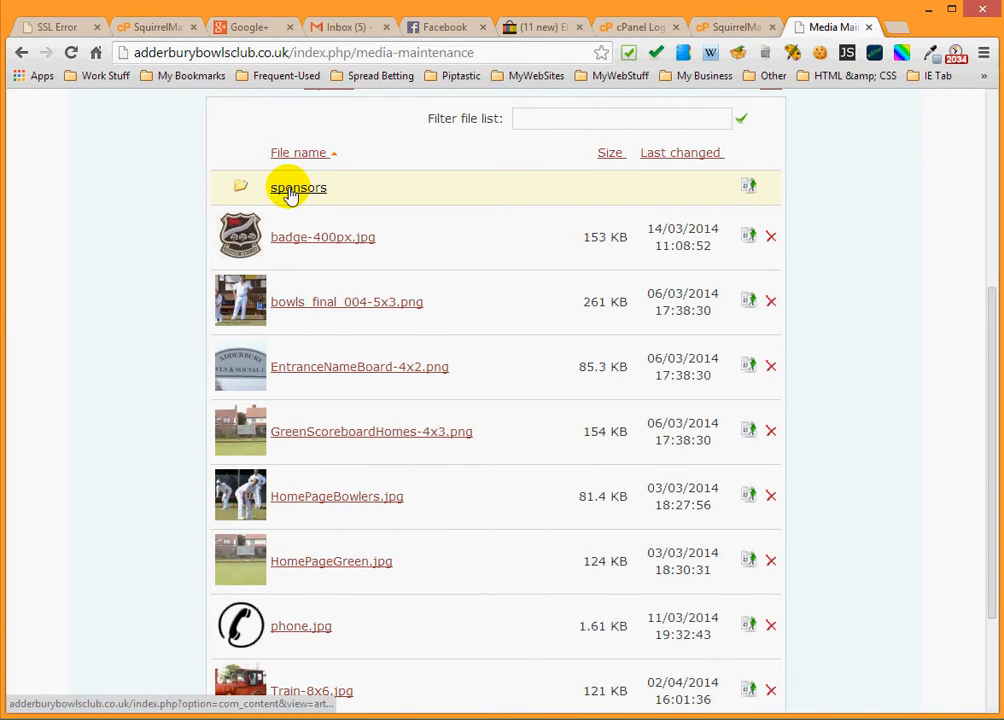
{"action": "left_click", "coordinate": [296, 198]}
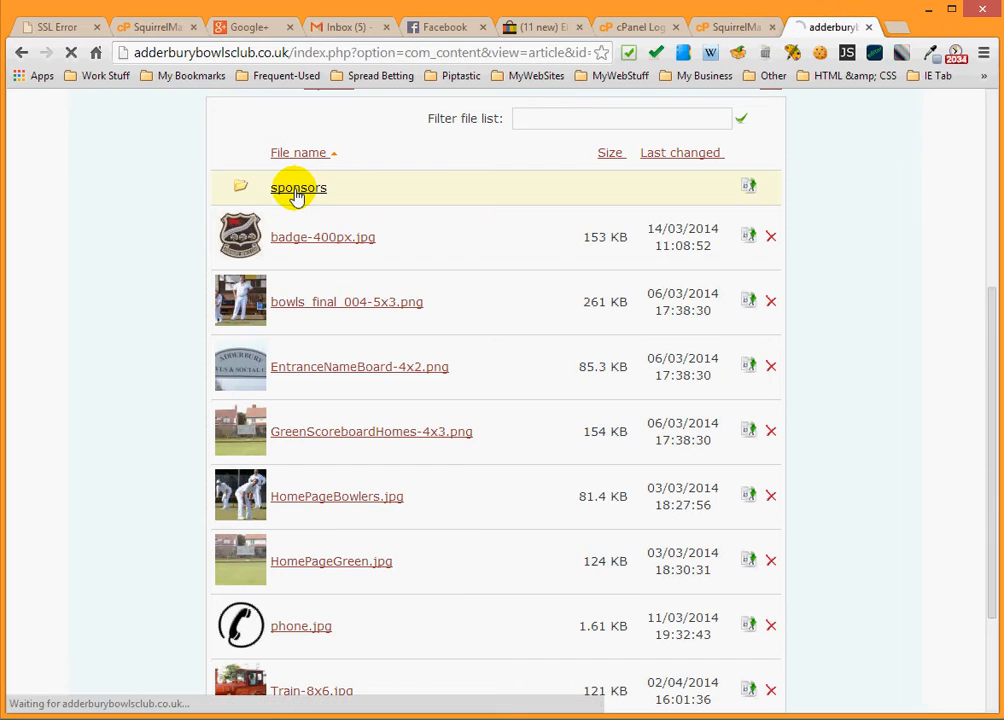
{"action": "scroll", "coordinate": [474, 355], "scroll_direction": "down", "scroll_amount": 3}
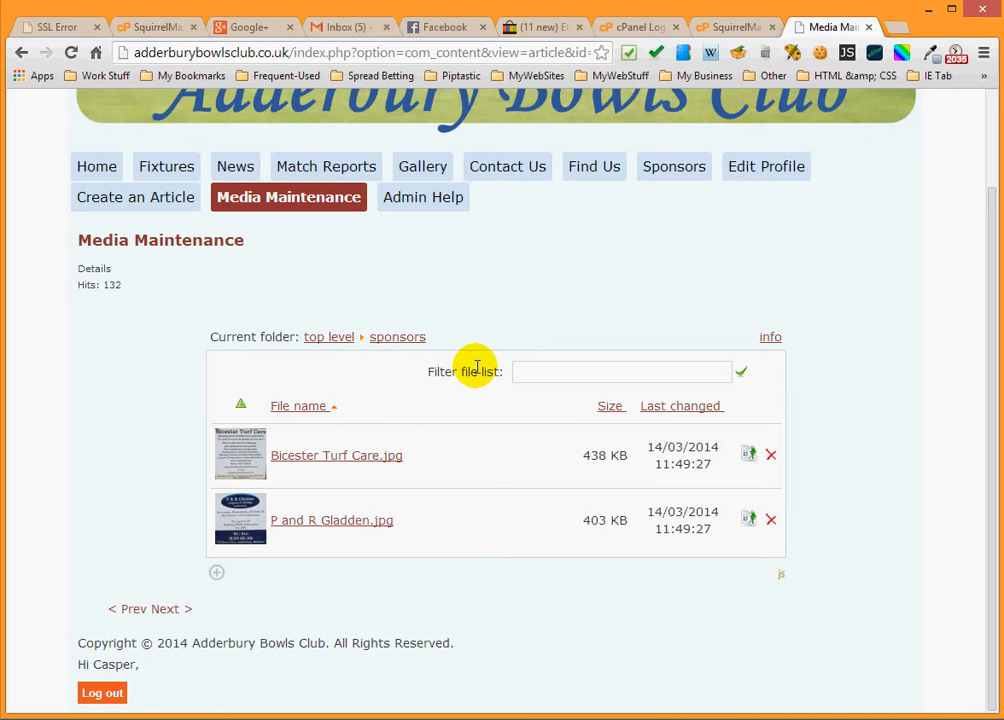
{"action": "left_click", "coordinate": [324, 410]}
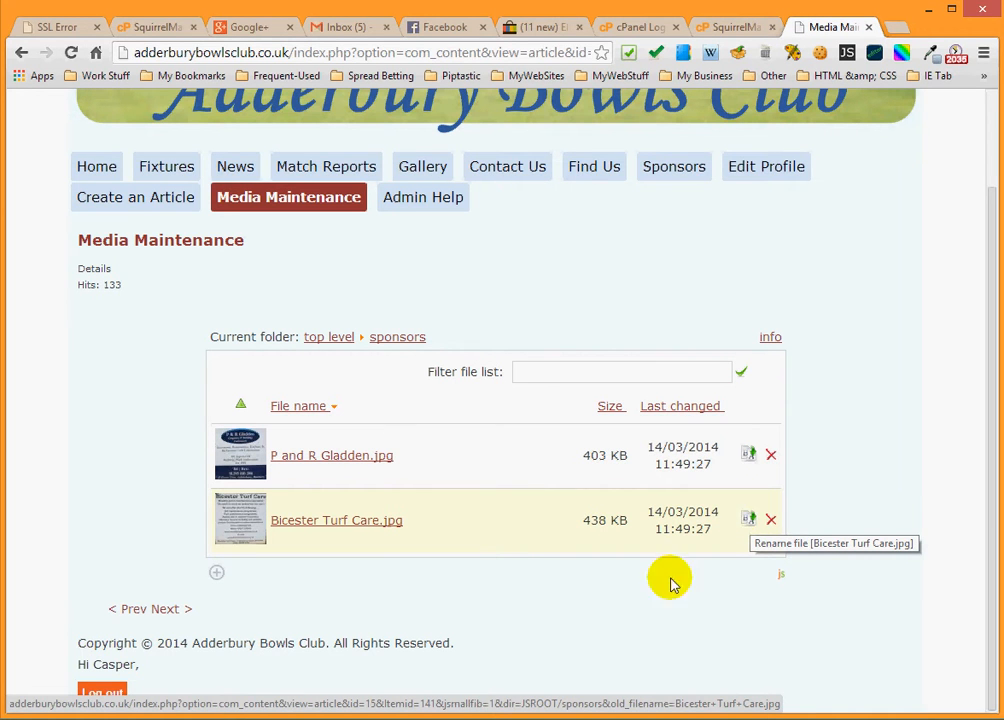
Step: Expand the folder and upload options for the sponsors folder and add a subfolder named test
{"action": "left_click", "coordinate": [217, 576]}
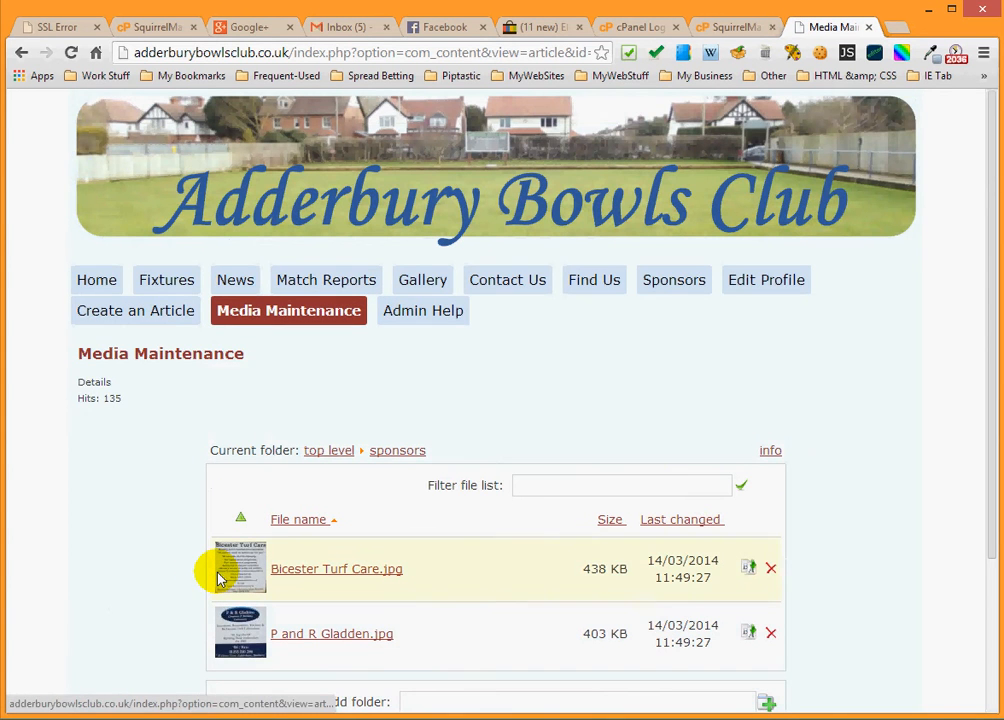
{"action": "scroll", "coordinate": [180, 543], "scroll_direction": "down", "scroll_amount": 2}
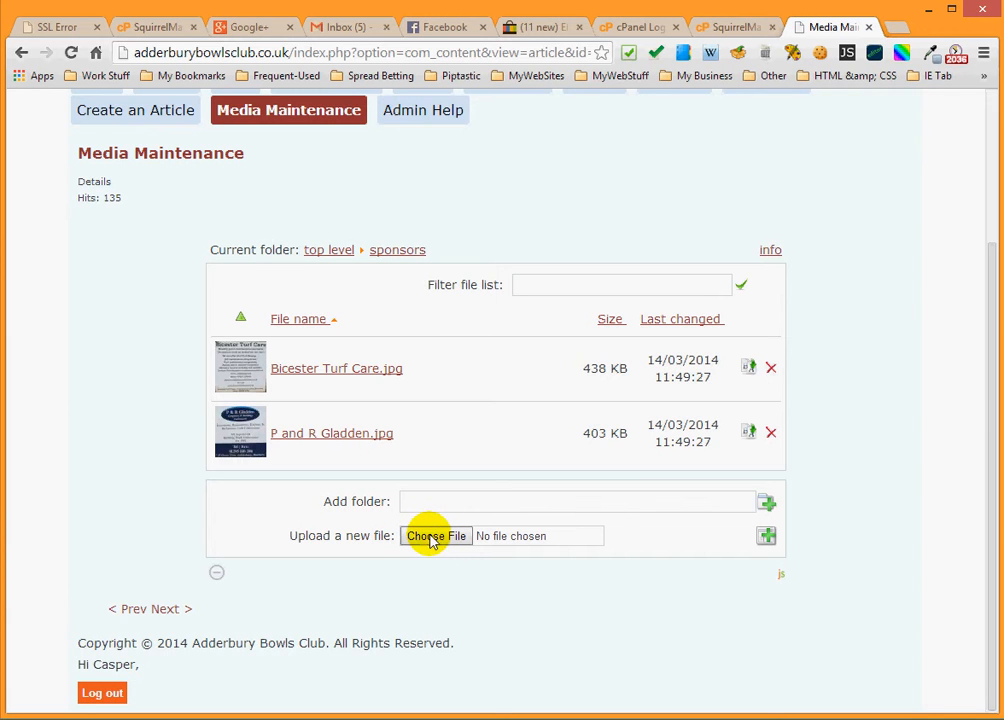
{"action": "left_click", "coordinate": [432, 501]}
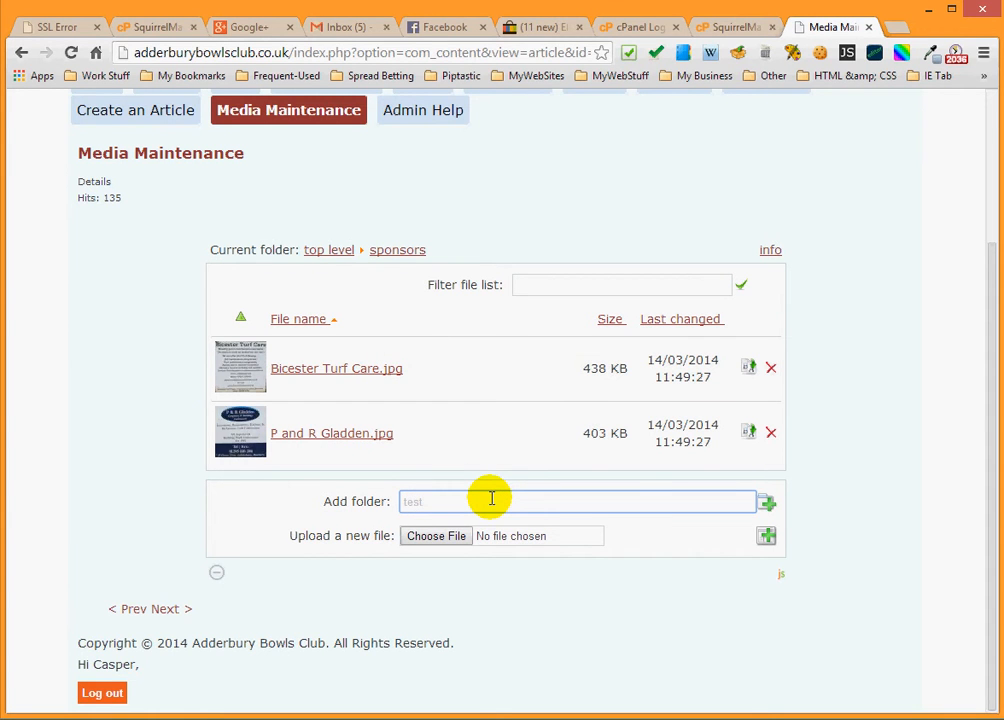
{"action": "left_click", "coordinate": [770, 508]}
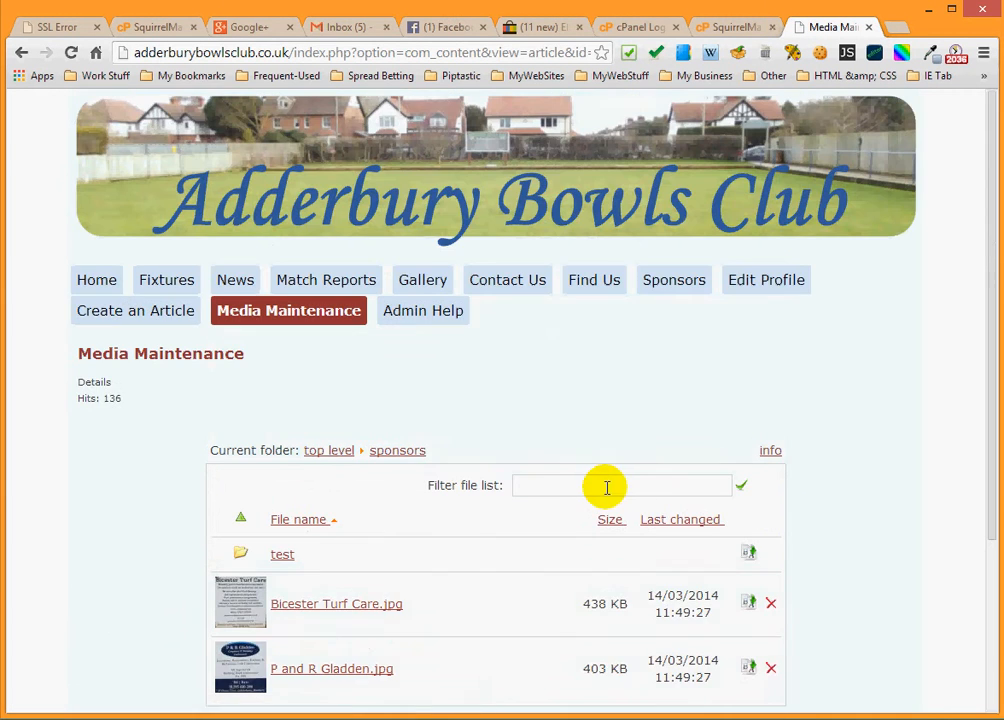
Step: Go up one level to review the top-level listing, and return to the sponsors folder
{"action": "scroll", "coordinate": [544, 495], "scroll_direction": "down", "scroll_amount": 3}
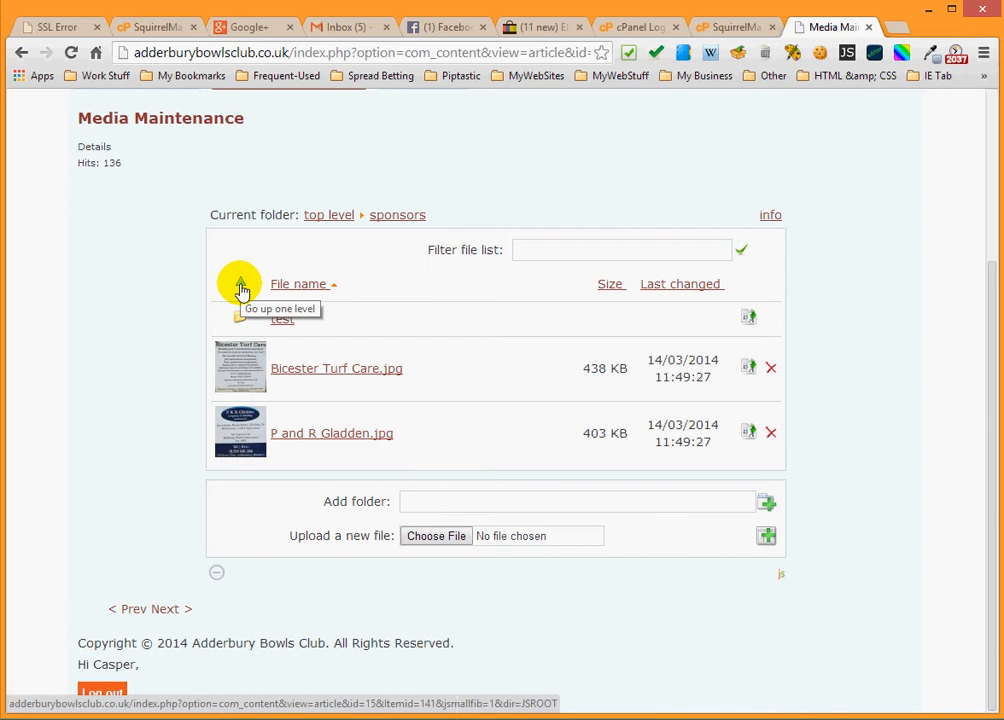
{"action": "left_click", "coordinate": [241, 291]}
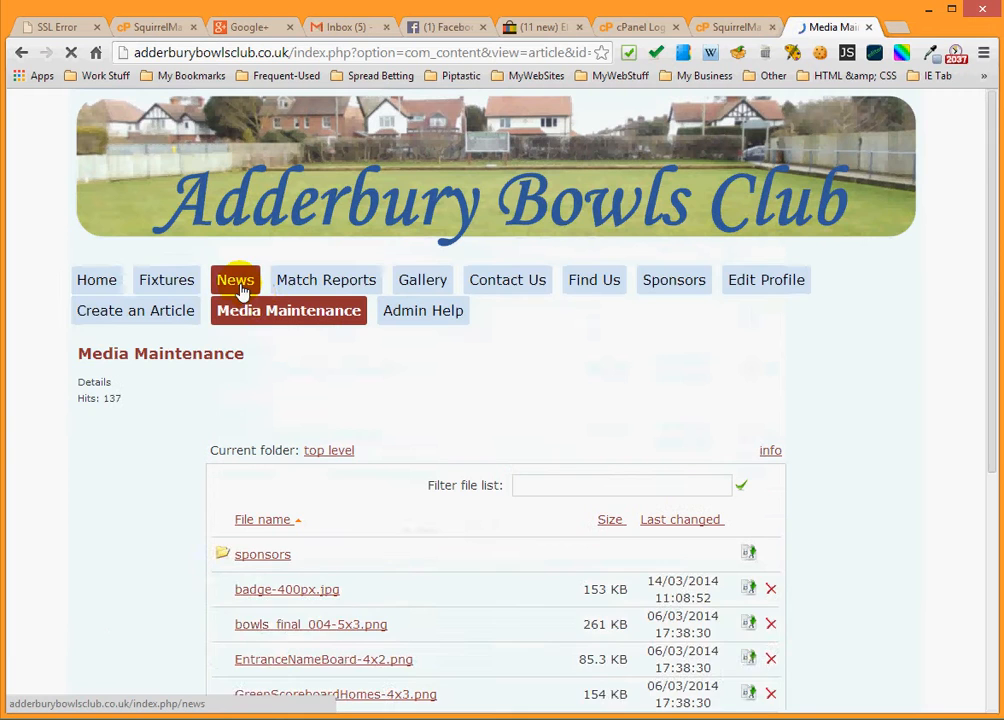
{"action": "scroll", "coordinate": [371, 412], "scroll_direction": "down", "scroll_amount": 3}
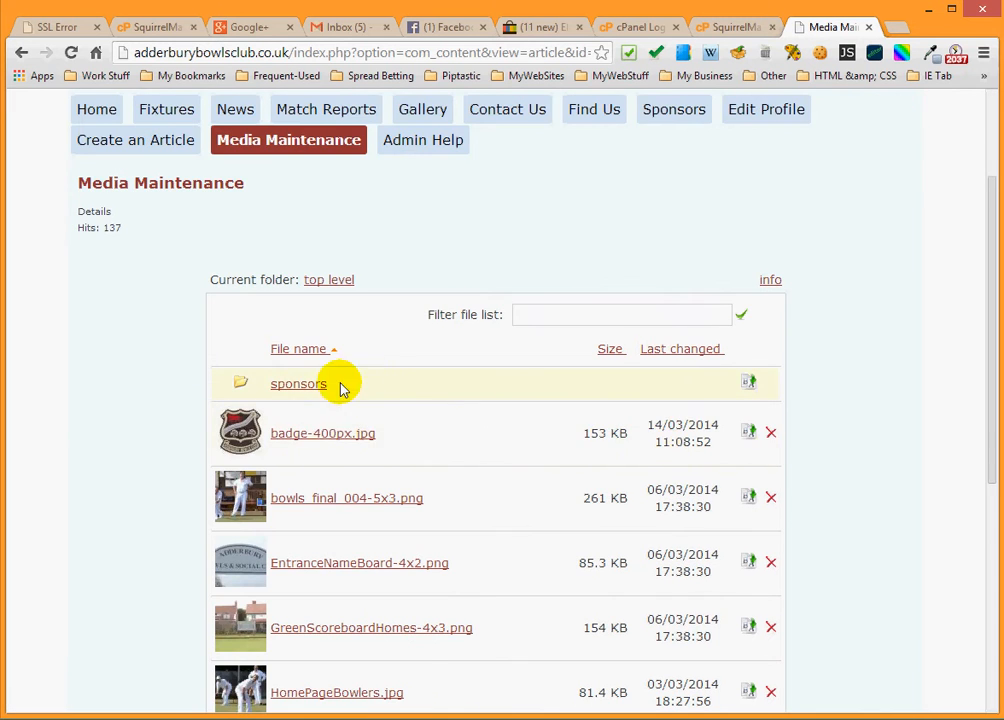
{"action": "scroll", "coordinate": [394, 480], "scroll_direction": "down", "scroll_amount": 3}
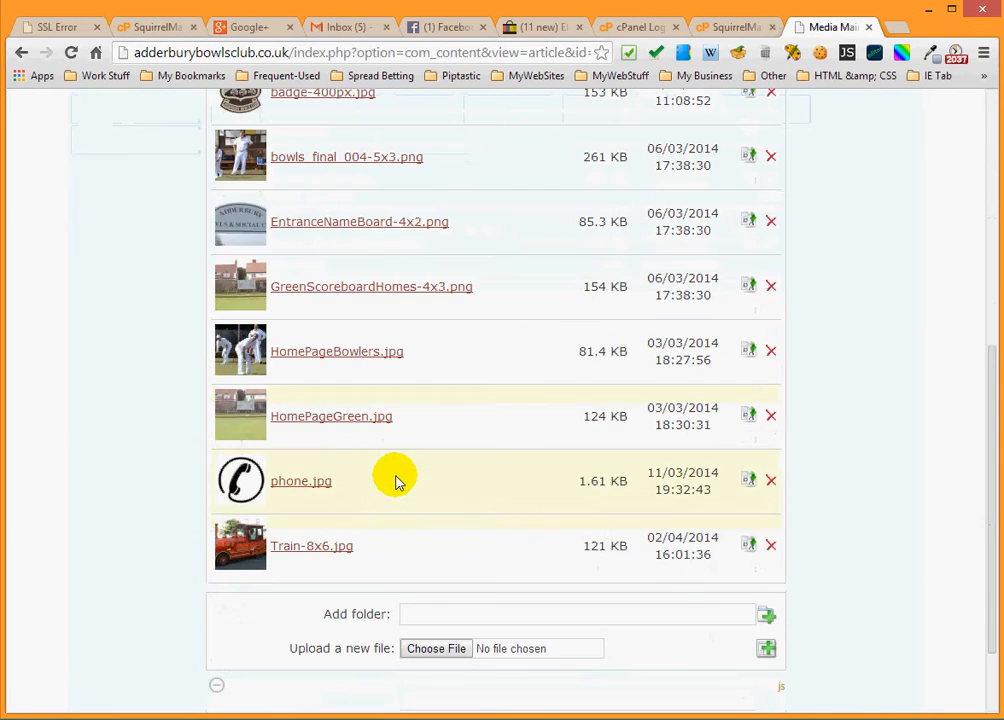
{"action": "scroll", "coordinate": [403, 444], "scroll_direction": "up", "scroll_amount": 1}
{"action": "scroll", "coordinate": [323, 293], "scroll_direction": "up", "scroll_amount": 3}
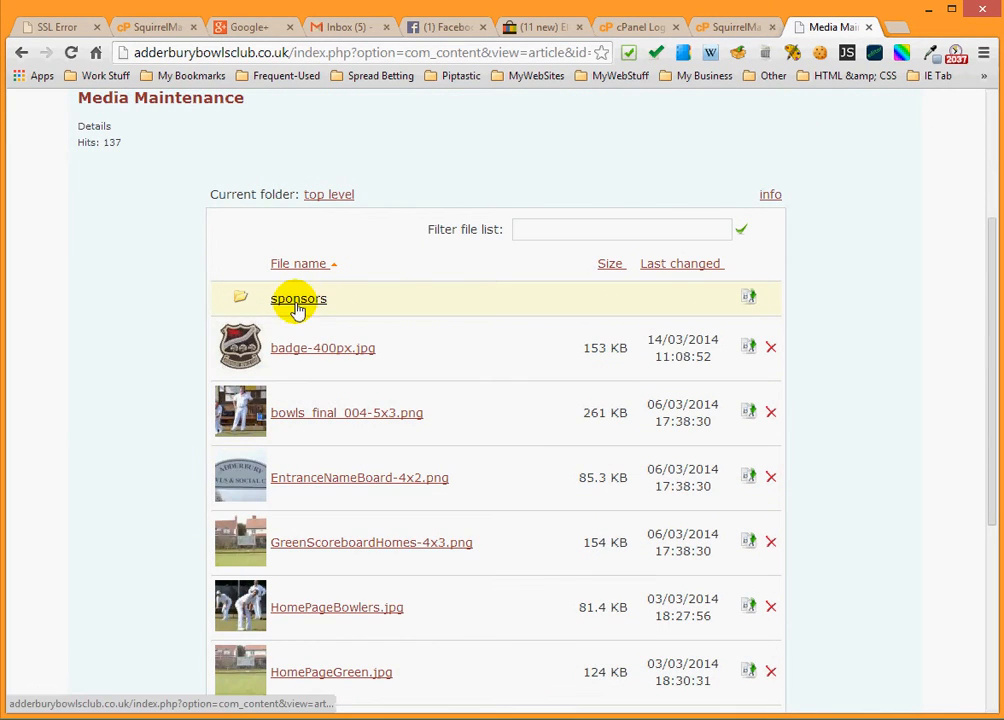
{"action": "left_click", "coordinate": [299, 303]}
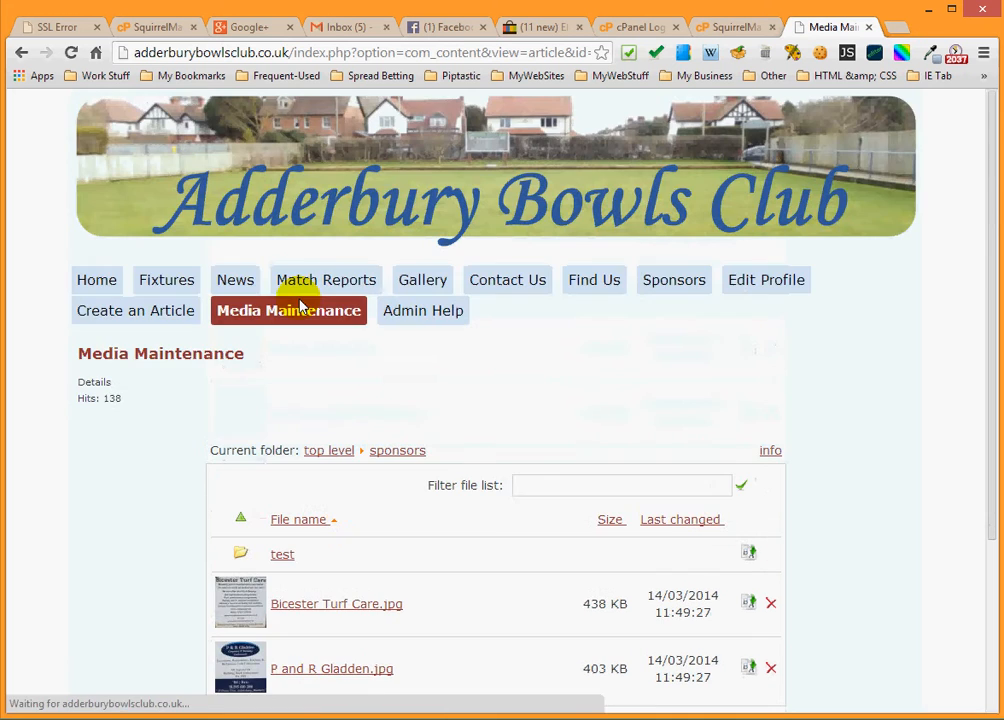
Step: Start choosing a new file to upload and browse to the Images folder under Websites > ClubConcern
{"action": "scroll", "coordinate": [365, 385], "scroll_direction": "down", "scroll_amount": 2}
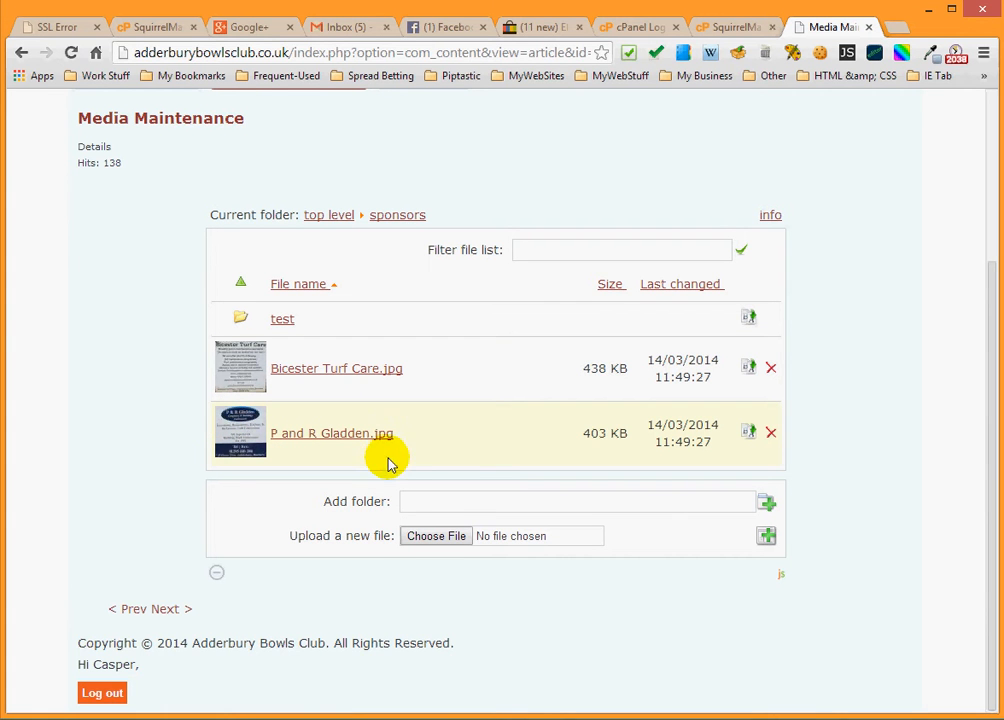
{"action": "left_click", "coordinate": [440, 540]}
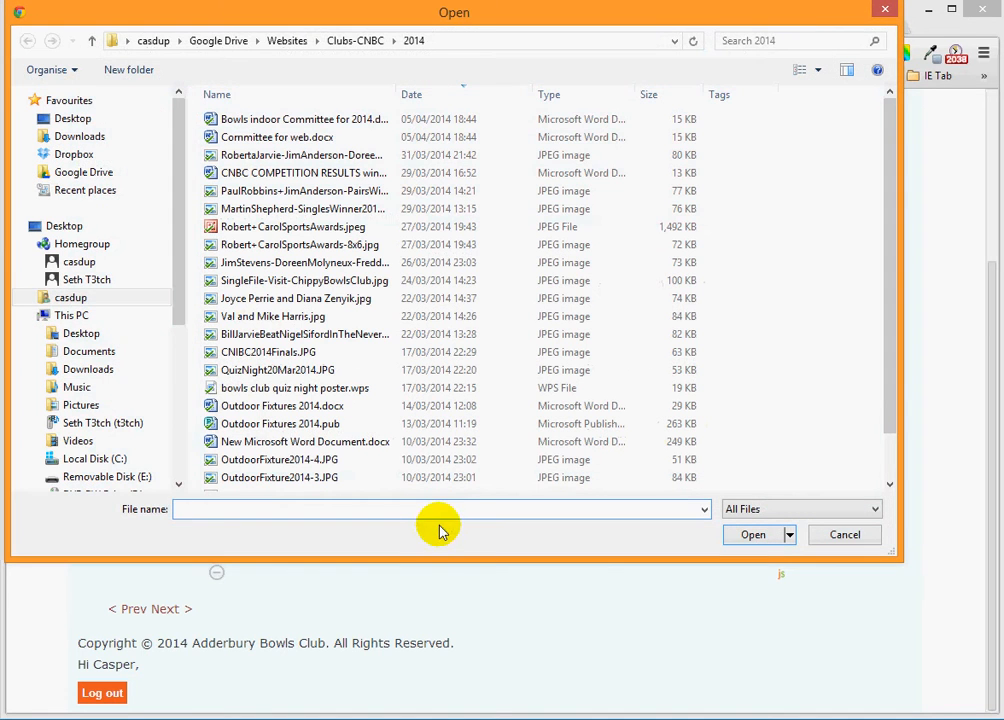
{"action": "left_click", "coordinate": [286, 410]}
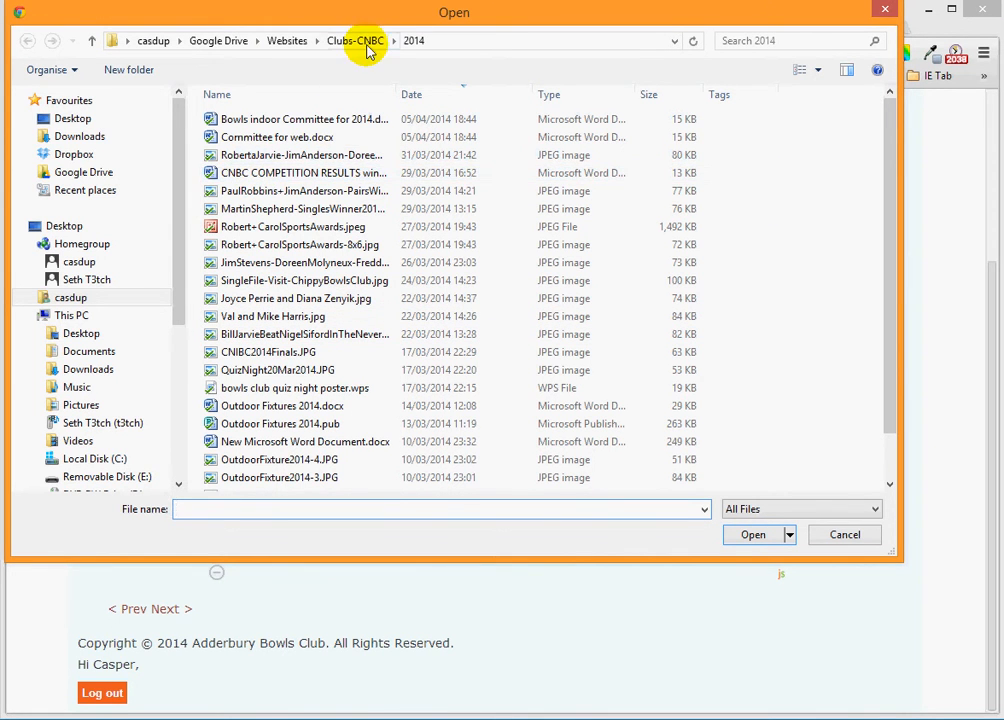
{"action": "left_click", "coordinate": [286, 41]}
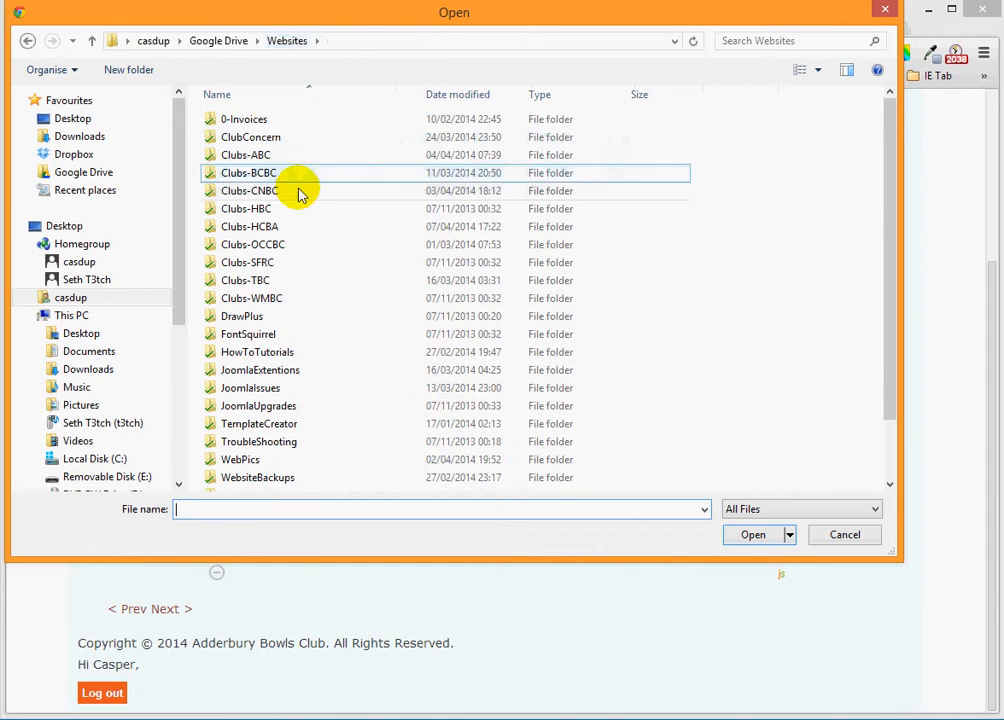
{"action": "left_click", "coordinate": [229, 143]}
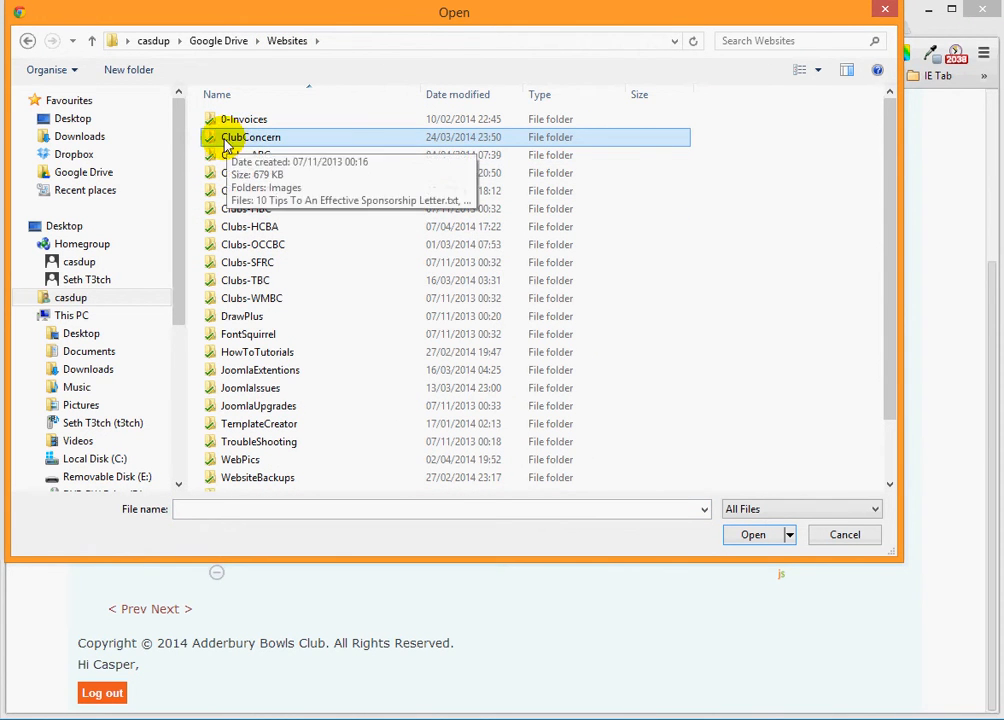
{"action": "double_click", "coordinate": [229, 141]}
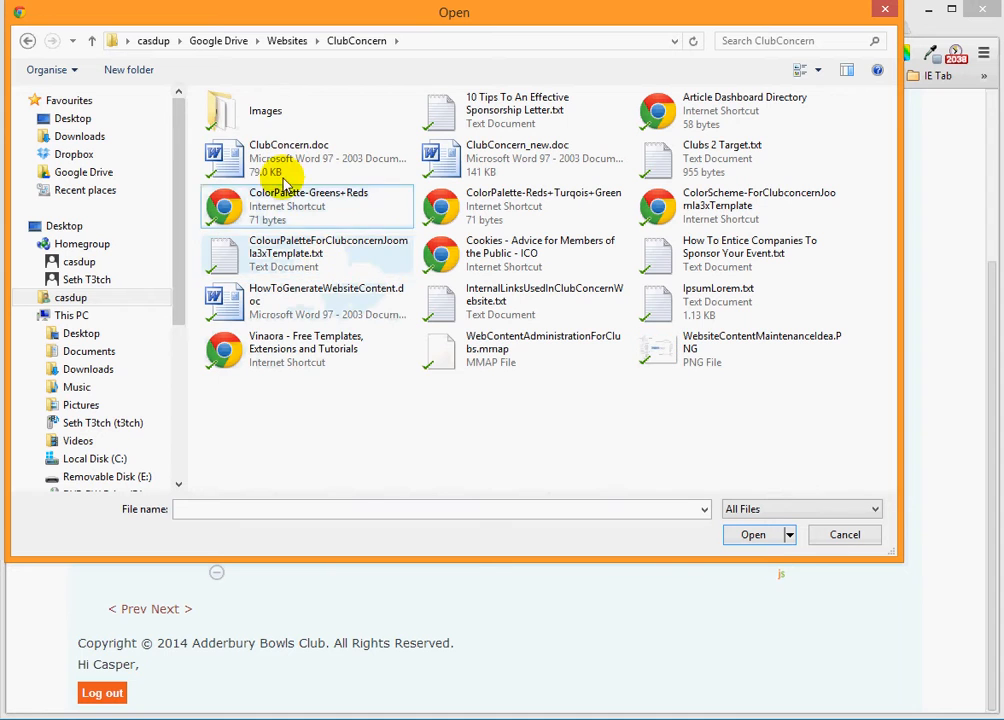
{"action": "left_click", "coordinate": [229, 116]}
{"action": "double_click", "coordinate": [229, 116]}
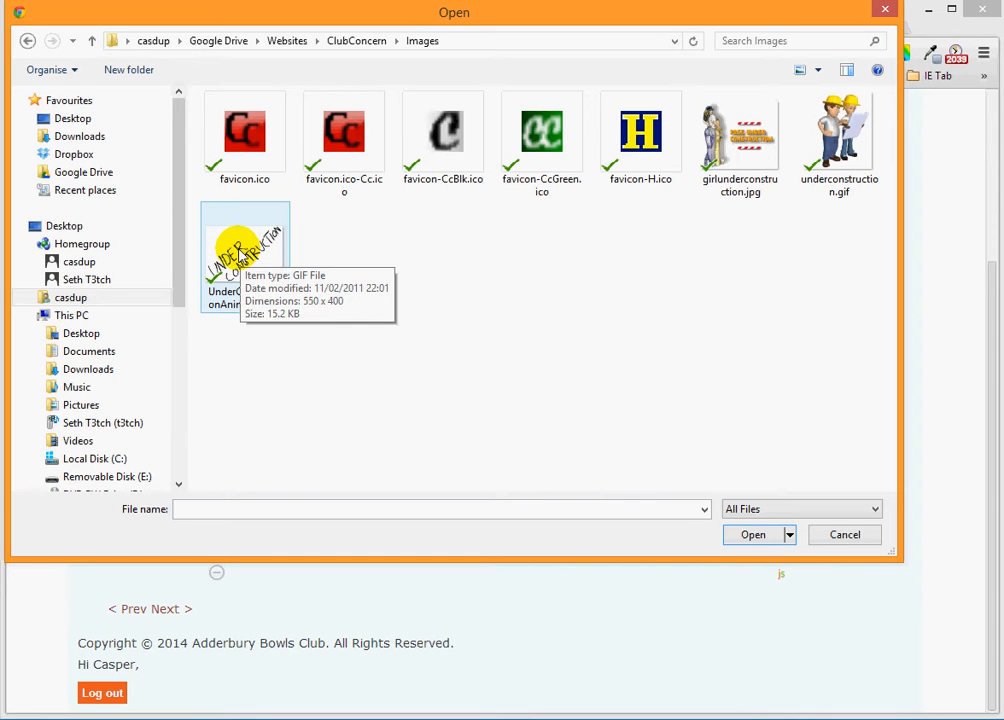
Step: Select UnderConstructionAnimation.gif and upload it to the sponsors folder
{"action": "left_click", "coordinate": [240, 250]}
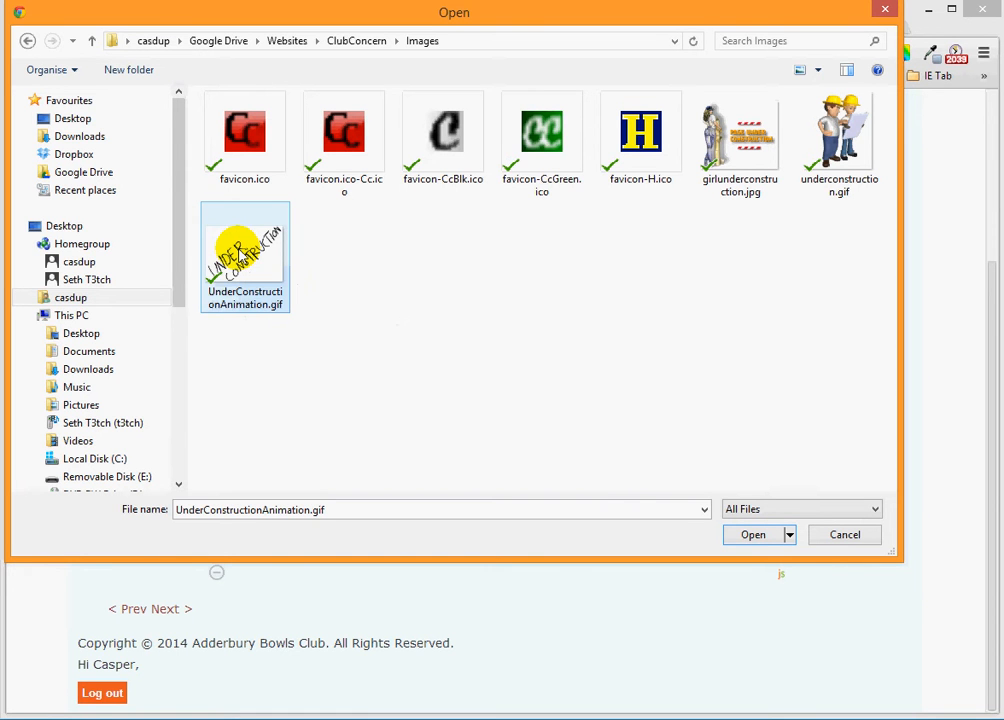
{"action": "left_click", "coordinate": [751, 535]}
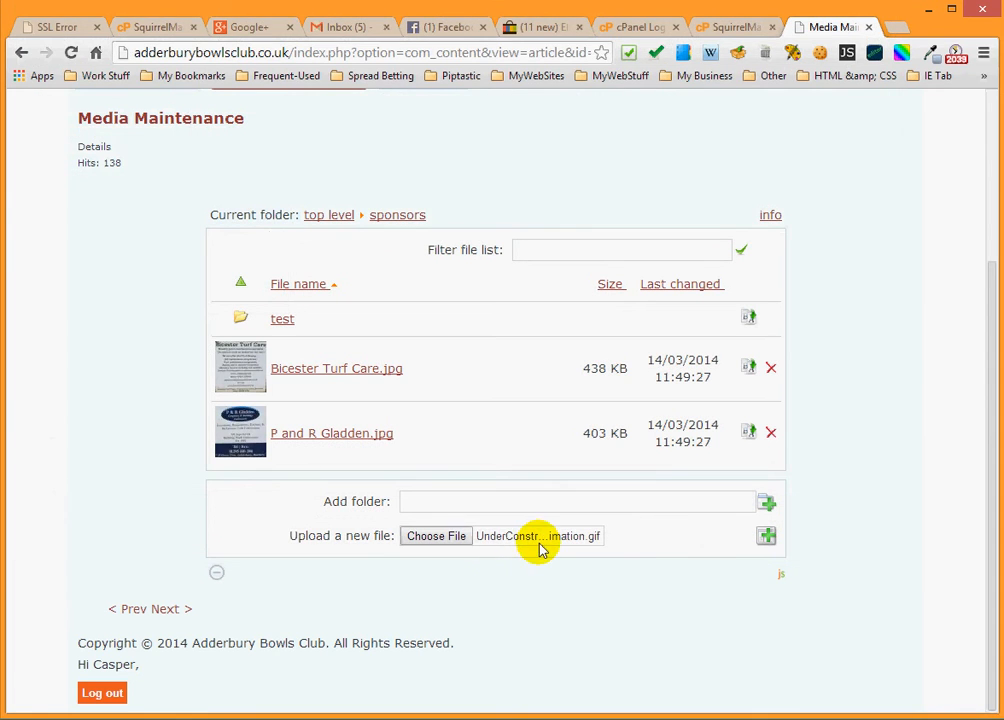
{"action": "left_click", "coordinate": [767, 541]}
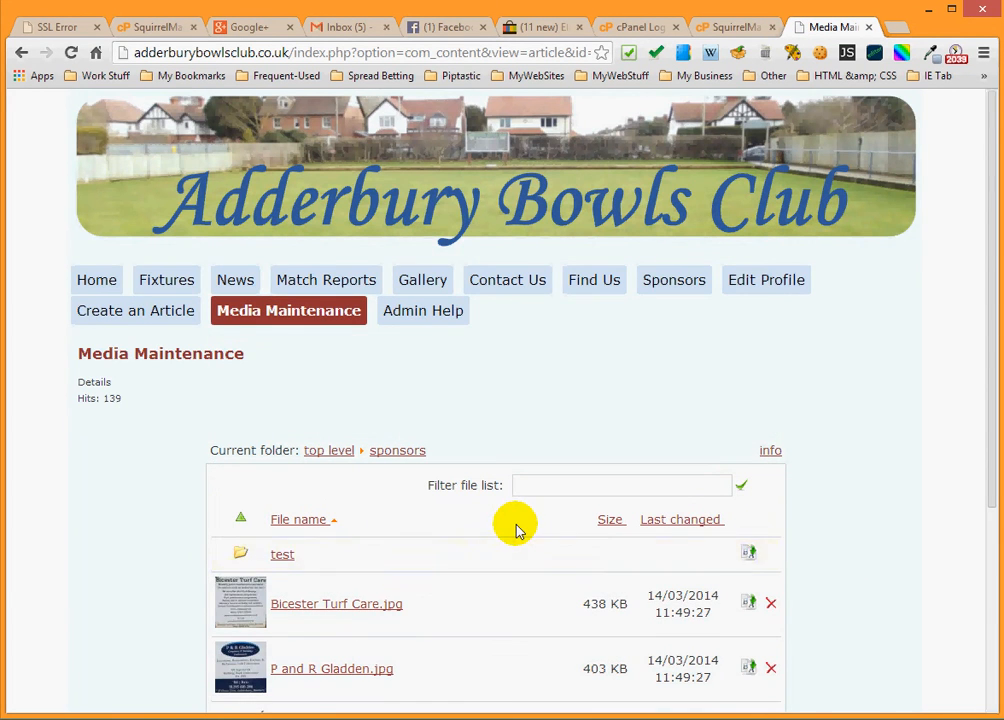
{"action": "scroll", "coordinate": [514, 528], "scroll_direction": "down", "scroll_amount": 3}
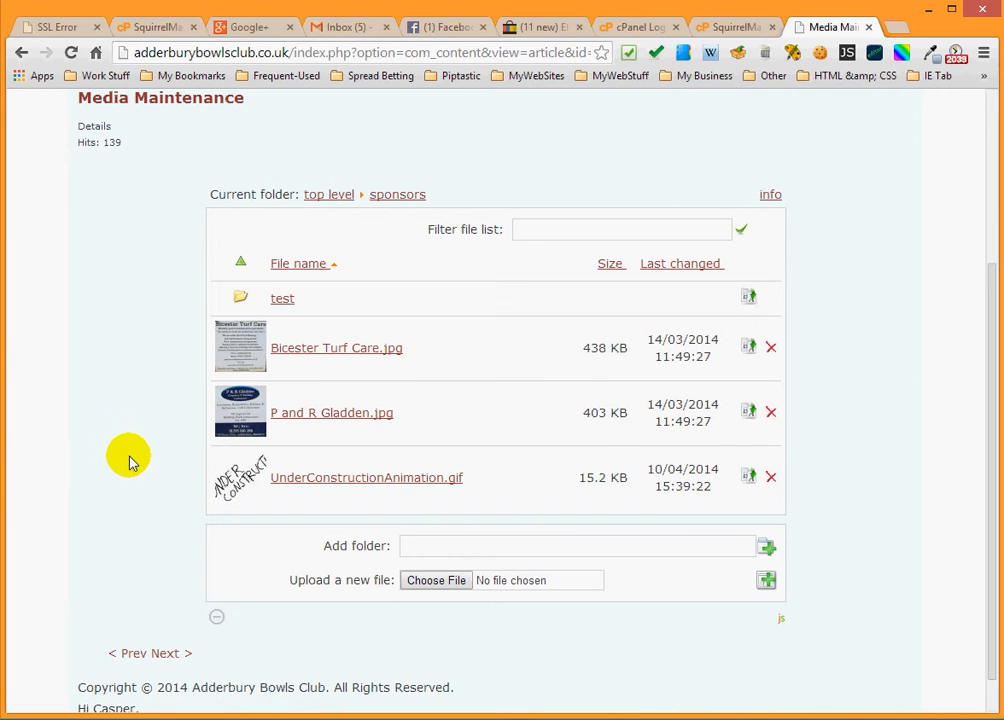
Step: Open the Sponsors page and page through the enlarged gallery images from Bicester Turf Care to the under-construction image
{"action": "scroll", "coordinate": [128, 460], "scroll_direction": "up", "scroll_amount": 3}
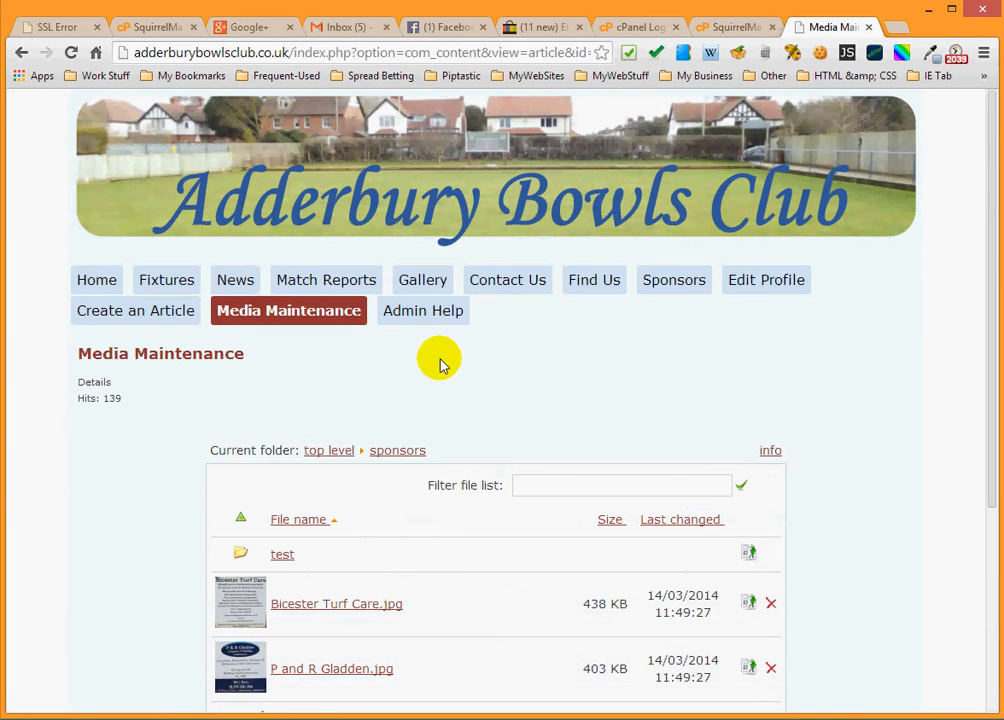
{"action": "left_click", "coordinate": [672, 284]}
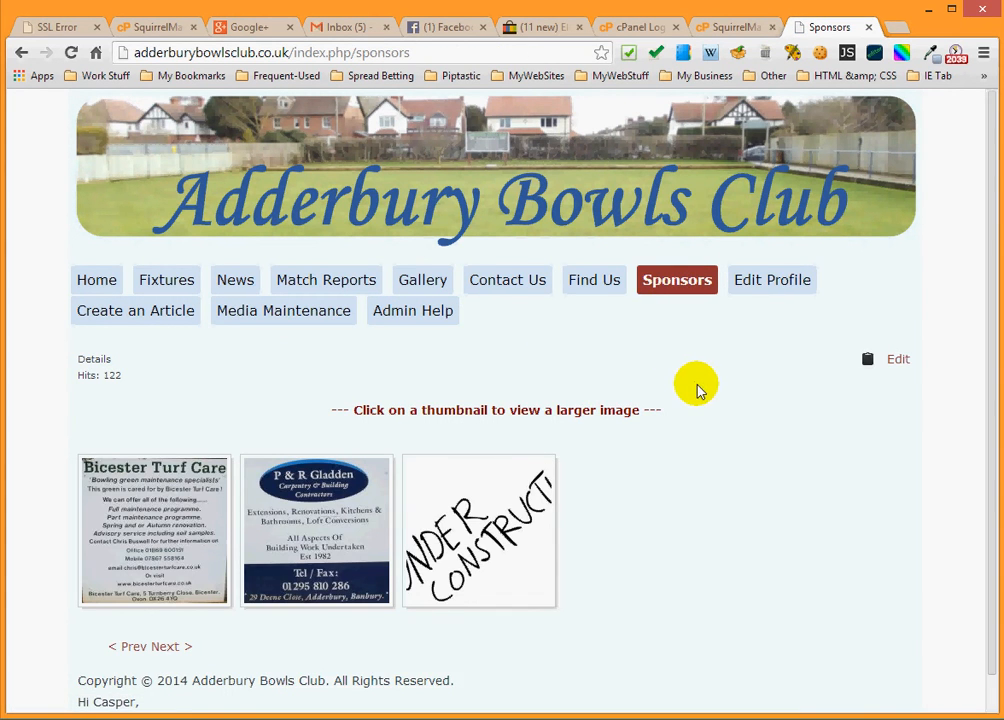
{"action": "scroll", "coordinate": [697, 390], "scroll_direction": "down", "scroll_amount": 1}
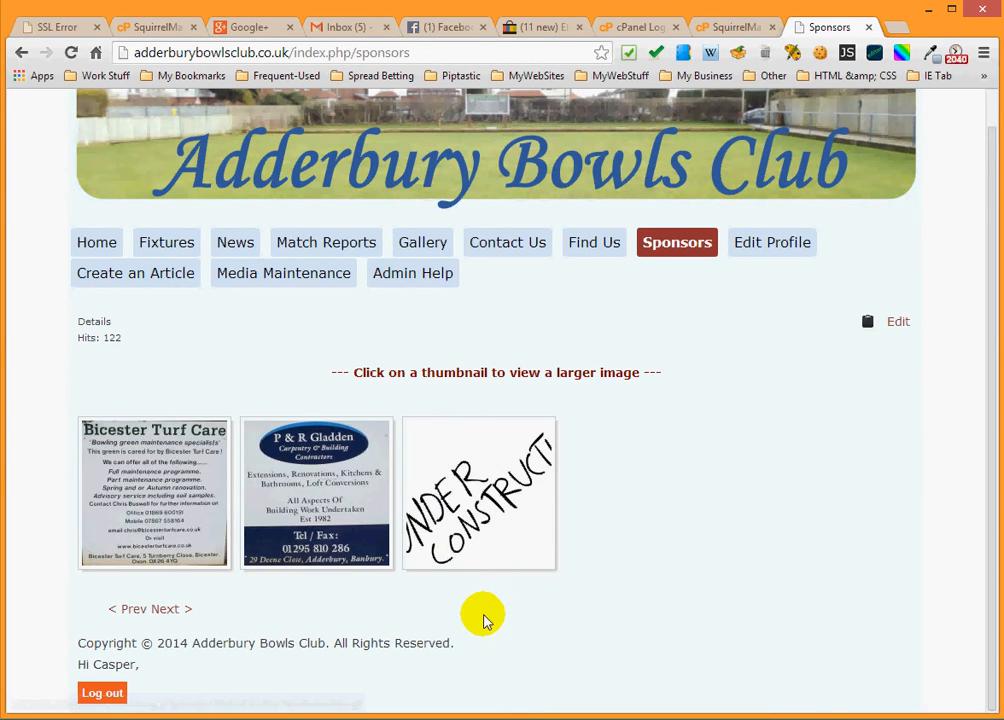
{"action": "left_click", "coordinate": [135, 482]}
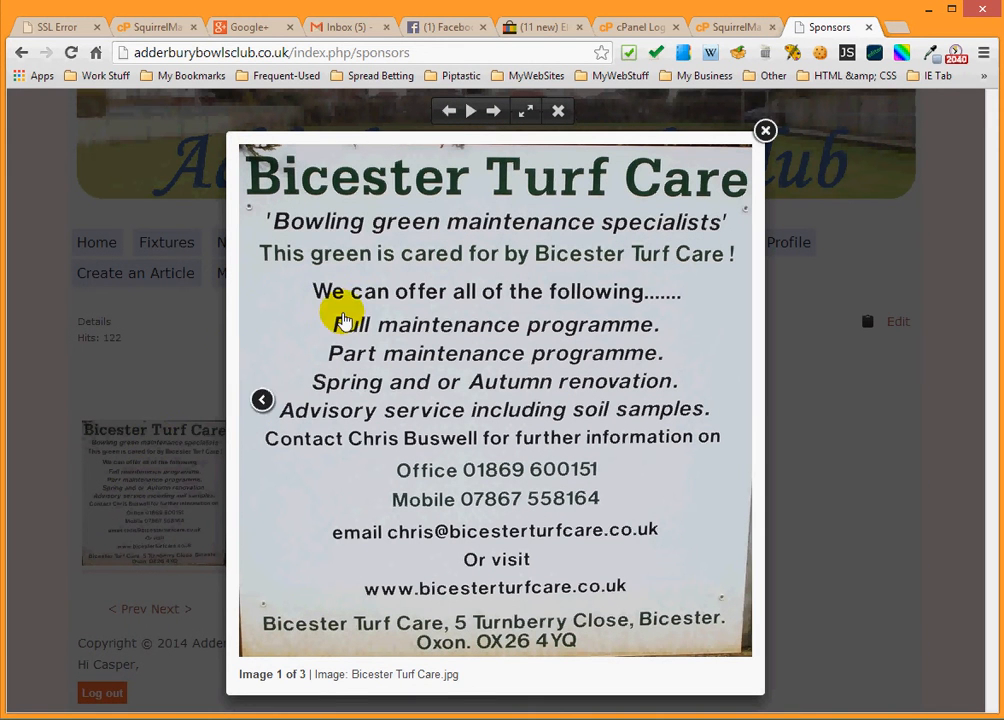
{"action": "mouse_move", "coordinate": [688, 407]}
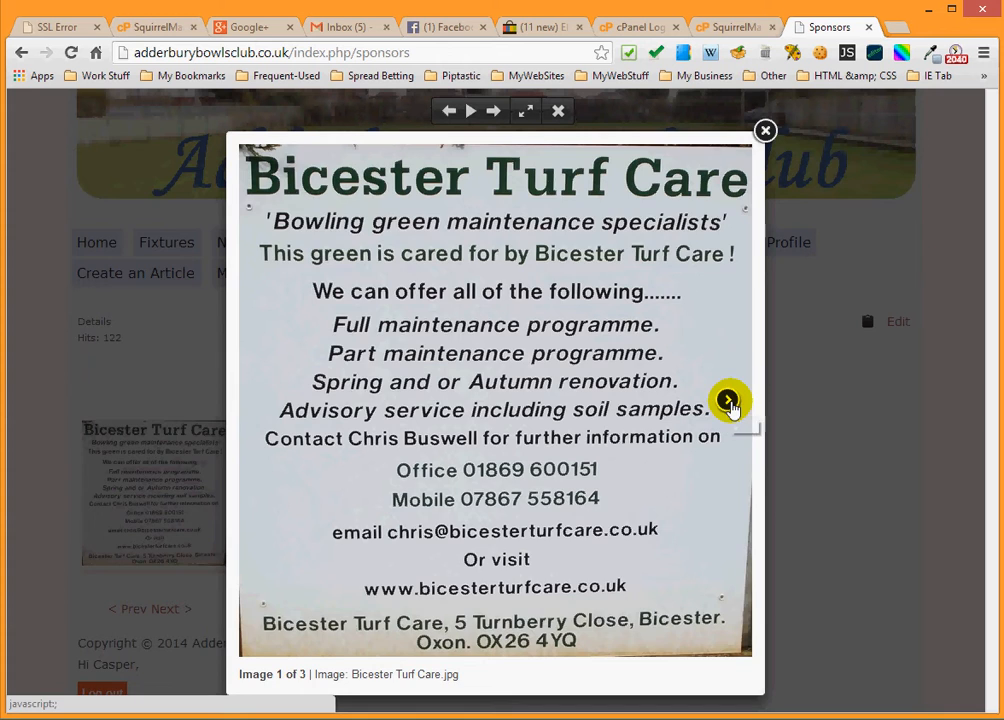
{"action": "left_click", "coordinate": [729, 401]}
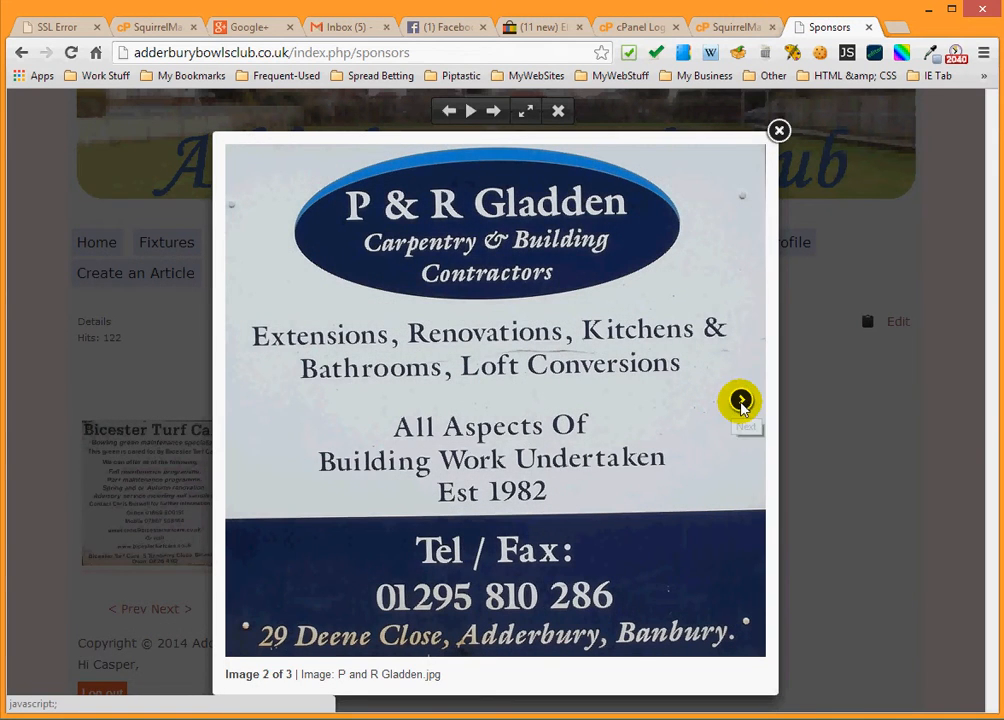
{"action": "left_click", "coordinate": [741, 402]}
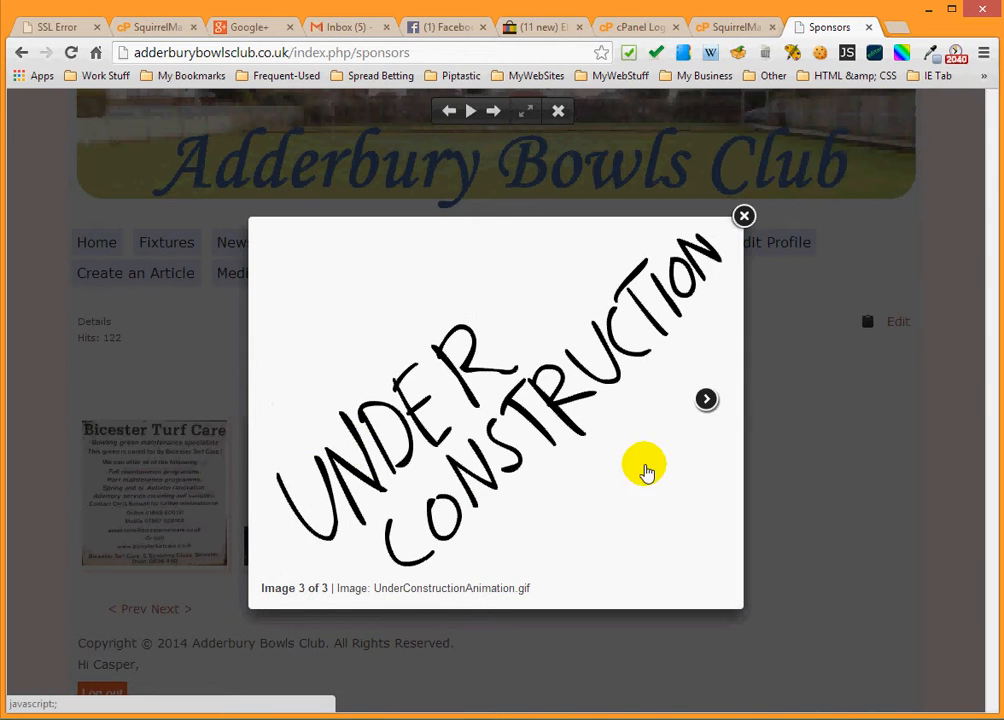
Step: Advance the enlarged gallery from the under-construction image around to the Bicester Turf Care image, and close the enlarged view
{"action": "left_click", "coordinate": [706, 401]}
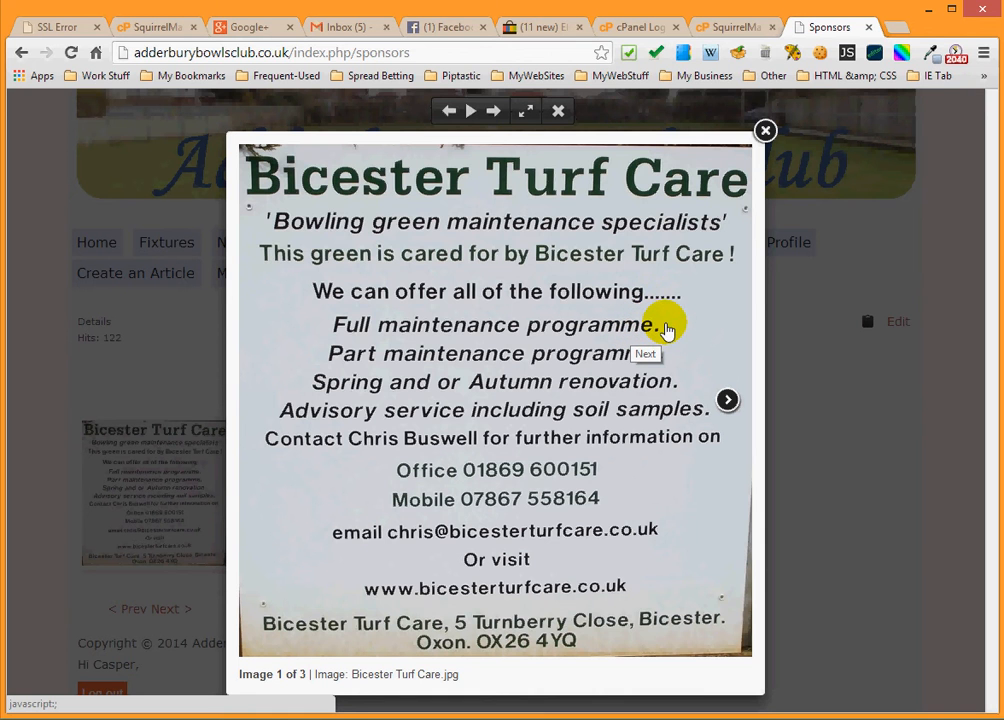
{"action": "left_click", "coordinate": [765, 130]}
{"action": "left_click", "coordinate": [691, 367]}
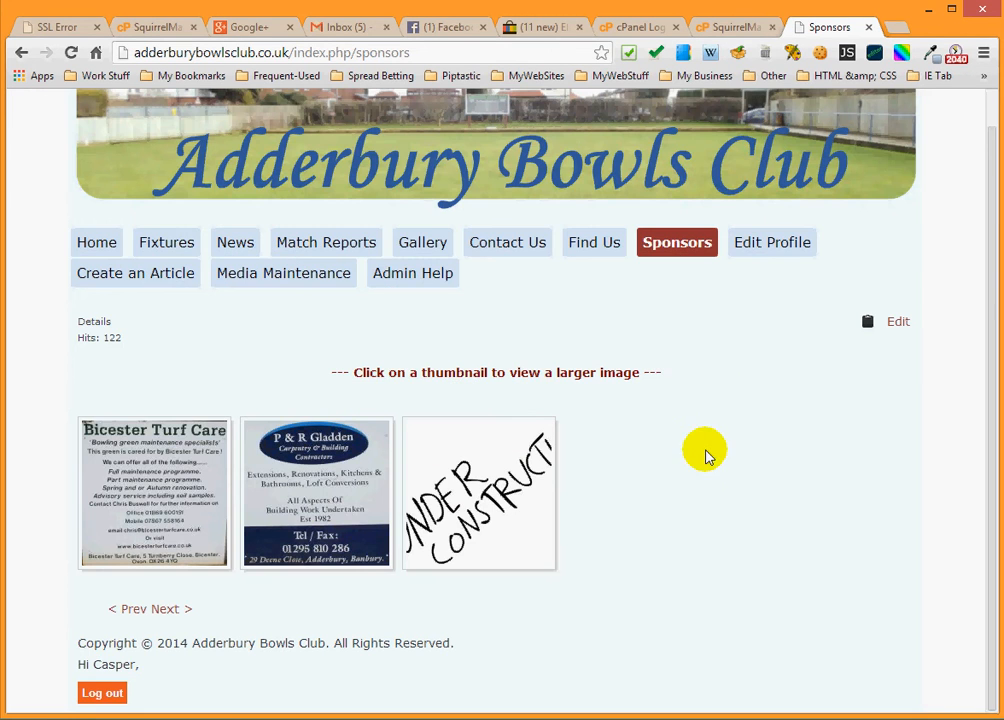
Step: Open the sponsors folder in Media Maintenance
{"action": "scroll", "coordinate": [697, 503], "scroll_direction": "up", "scroll_amount": 1}
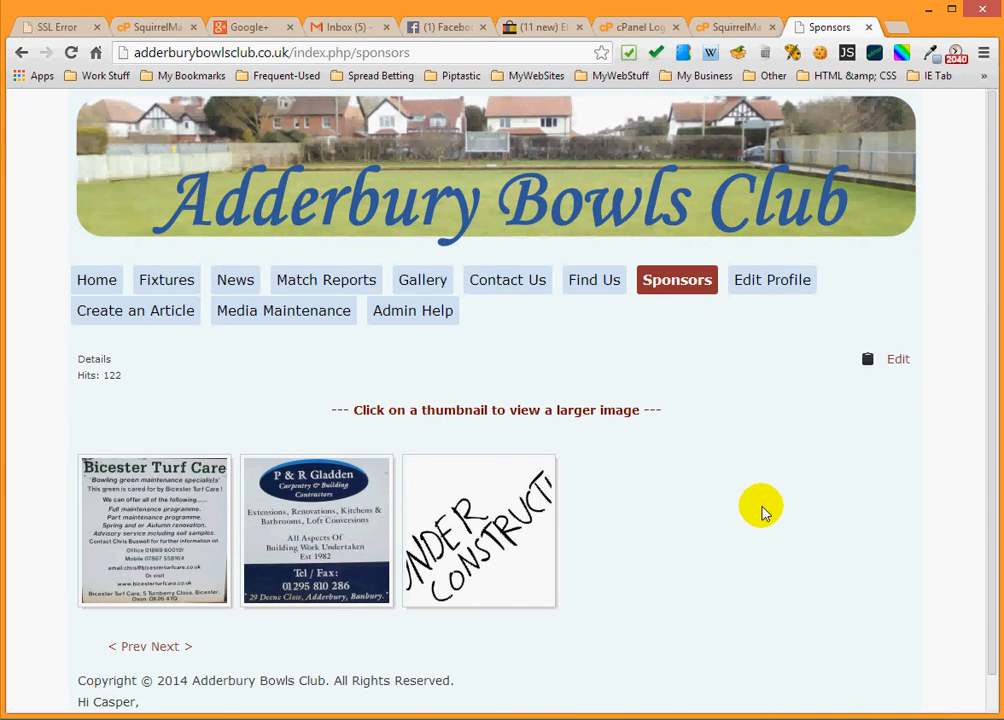
{"action": "left_click", "coordinate": [274, 316]}
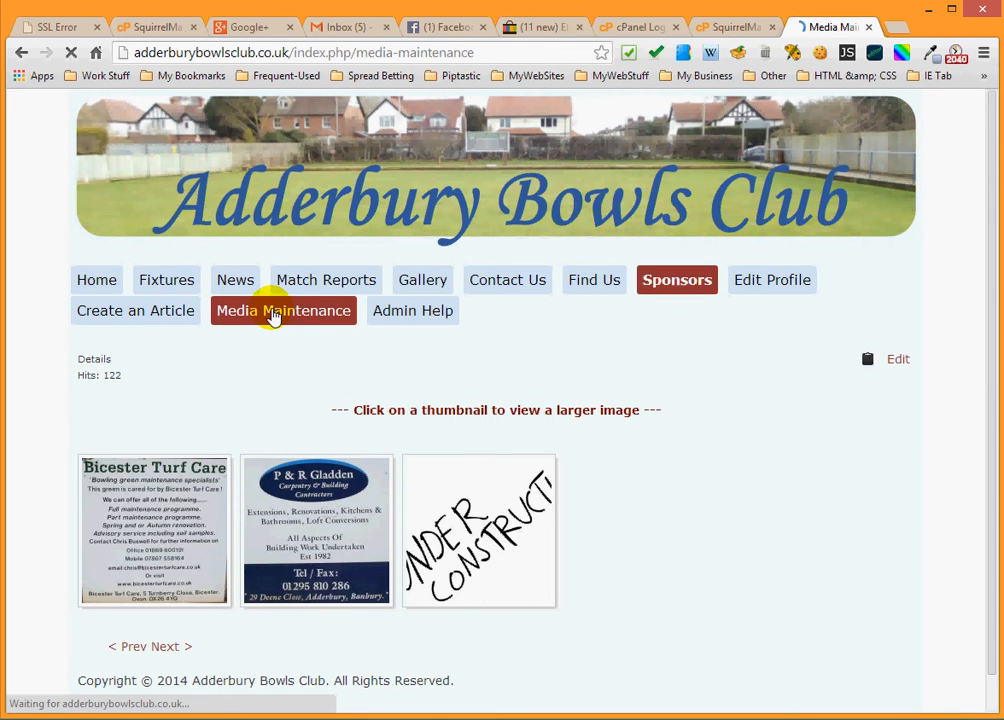
{"action": "scroll", "coordinate": [890, 388], "scroll_direction": "down", "scroll_amount": 2}
{"action": "scroll", "coordinate": [890, 388], "scroll_direction": "down", "scroll_amount": 1}
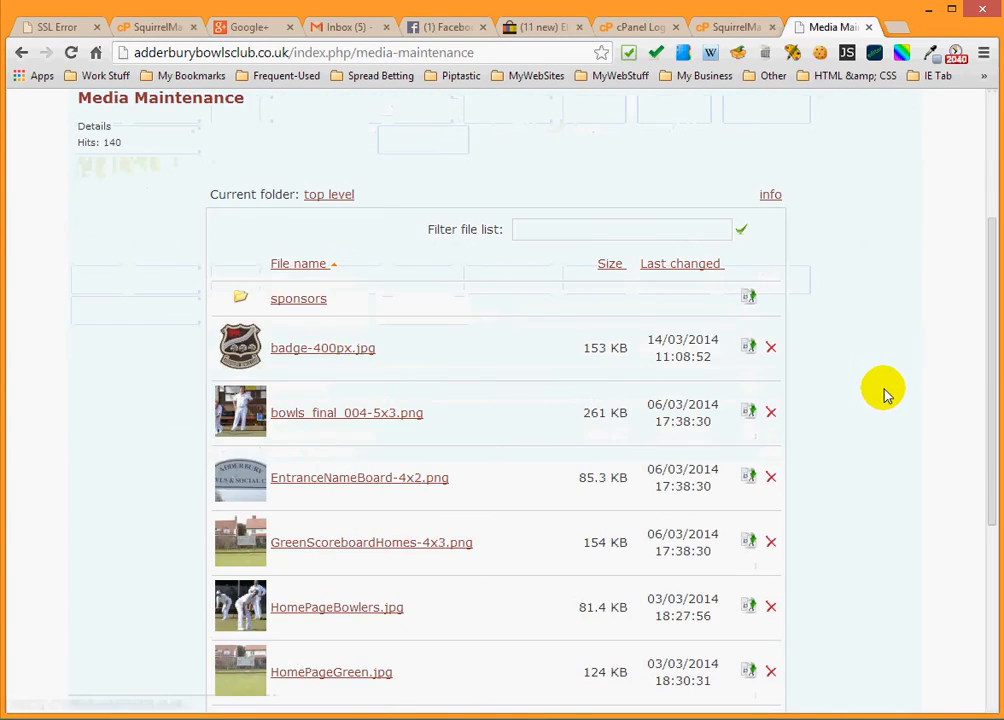
{"action": "left_click", "coordinate": [298, 301]}
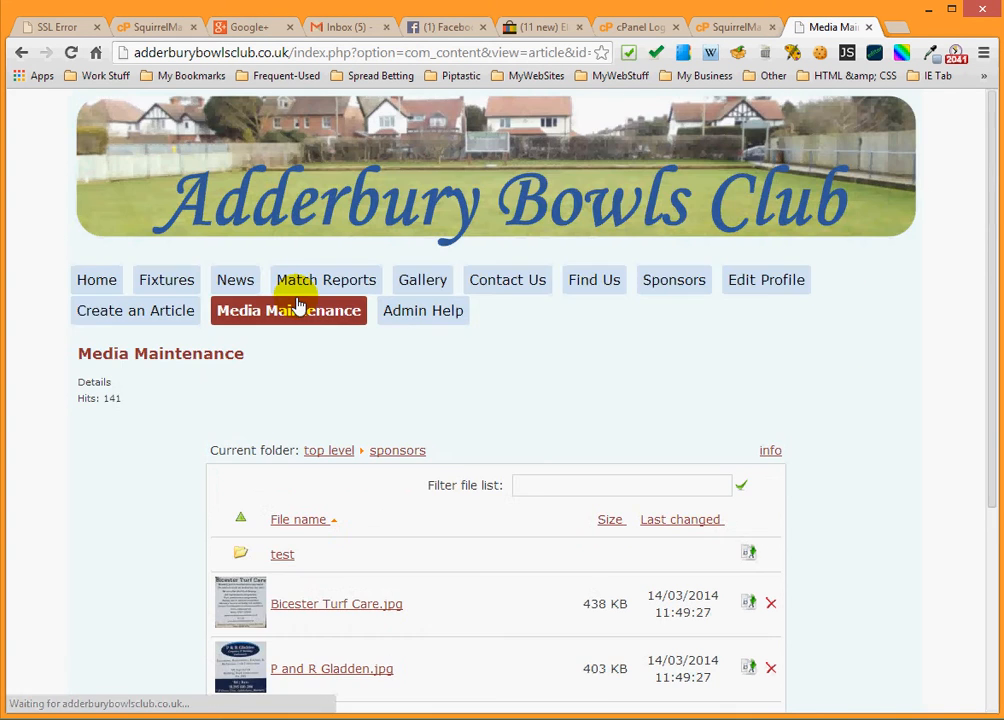
Step: Delete UnderConstructionAnimation.gif from the sponsors folder
{"action": "scroll", "coordinate": [547, 388], "scroll_direction": "down", "scroll_amount": 3}
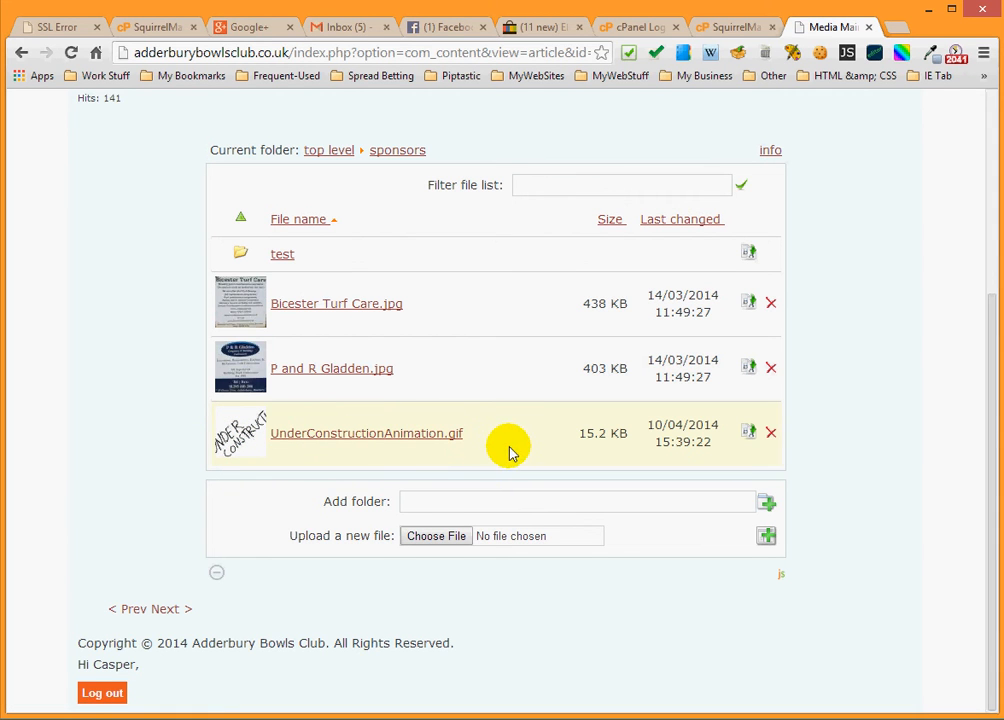
{"action": "left_click", "coordinate": [771, 434]}
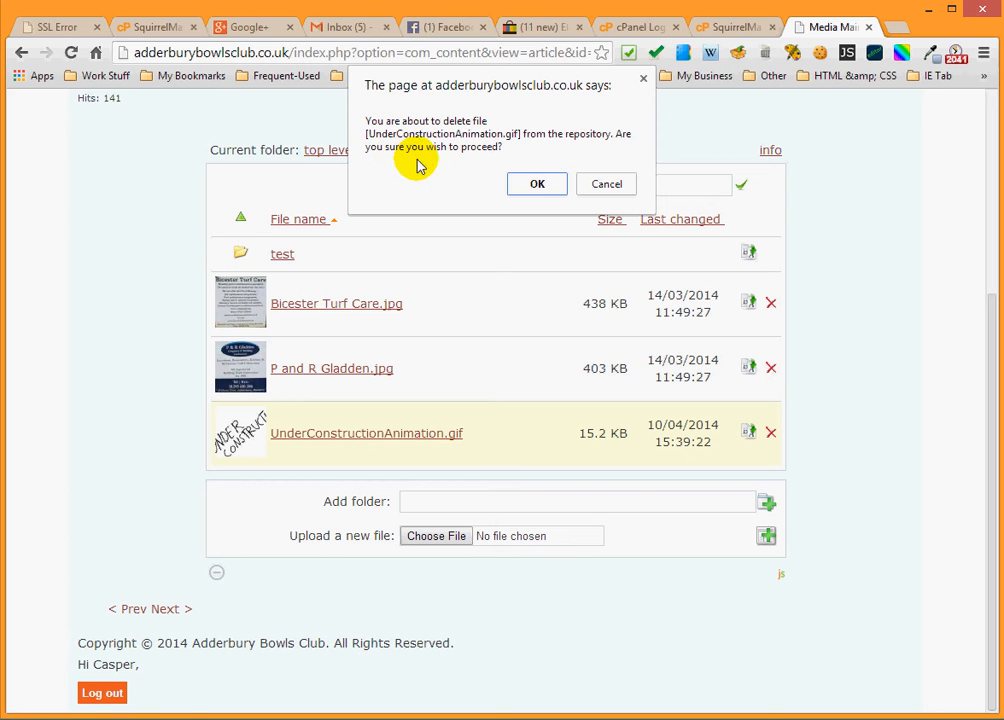
{"action": "left_click", "coordinate": [537, 185]}
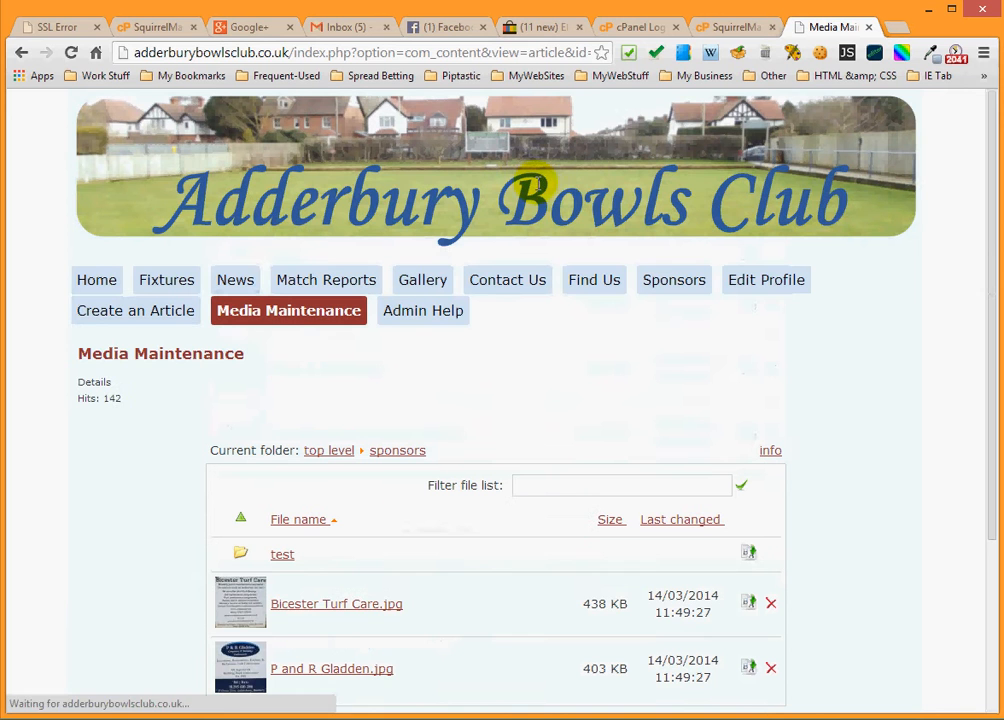
{"action": "scroll", "coordinate": [135, 517], "scroll_direction": "down", "scroll_amount": 3}
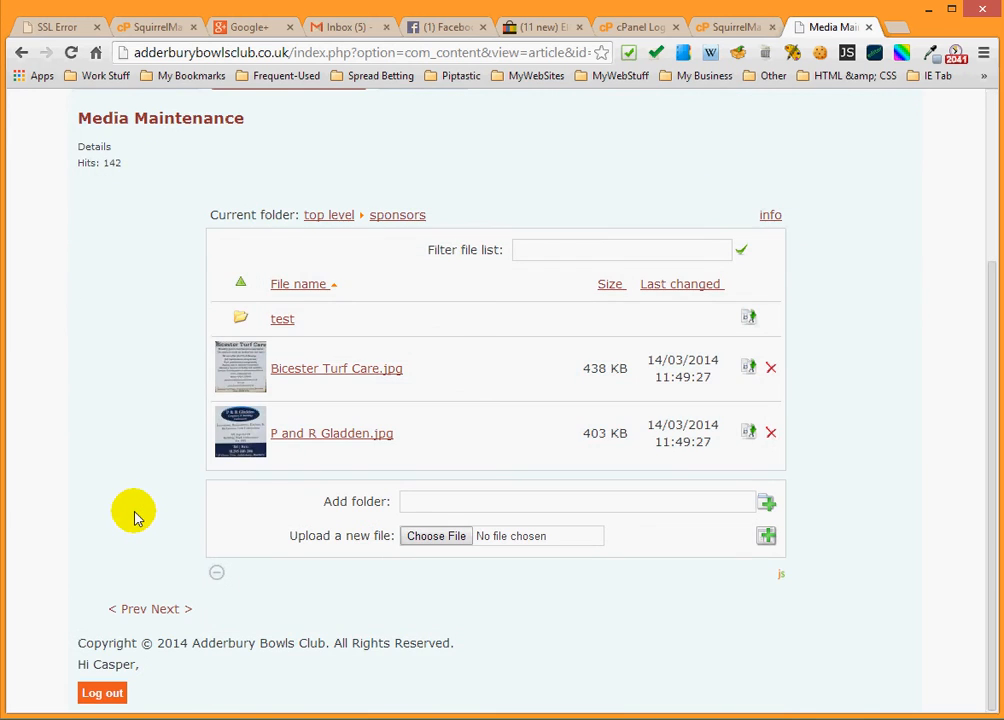
Step: Return to the Sponsors page and review the gallery thumbnails
{"action": "scroll", "coordinate": [135, 490], "scroll_direction": "up", "scroll_amount": 1}
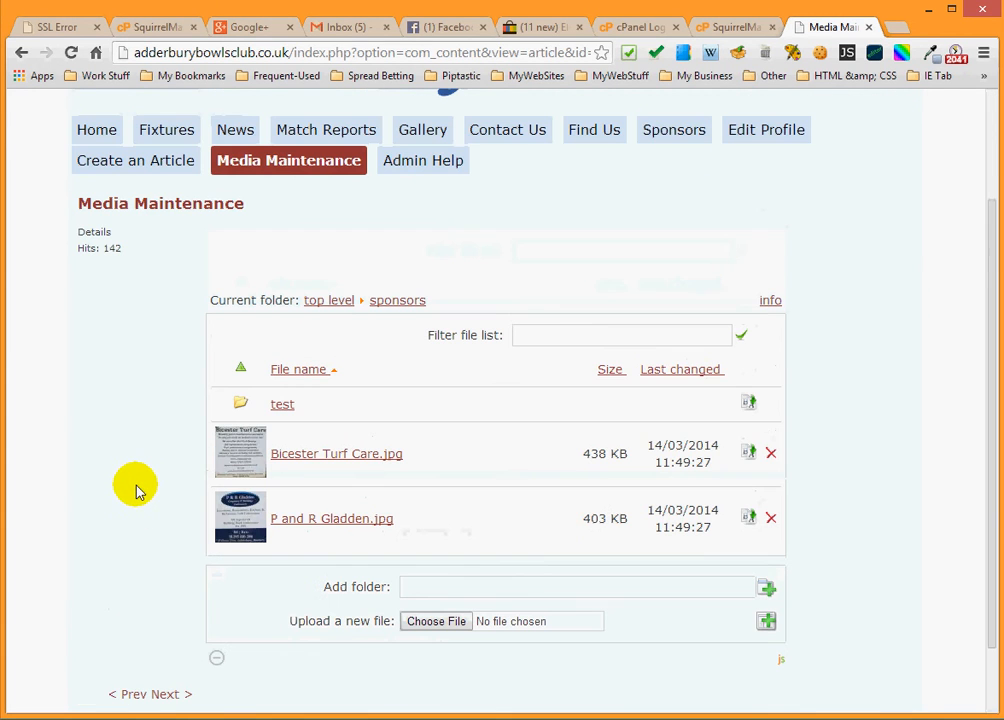
{"action": "left_click", "coordinate": [673, 139]}
{"action": "scroll", "coordinate": [60, 368], "scroll_direction": "down", "scroll_amount": 1}
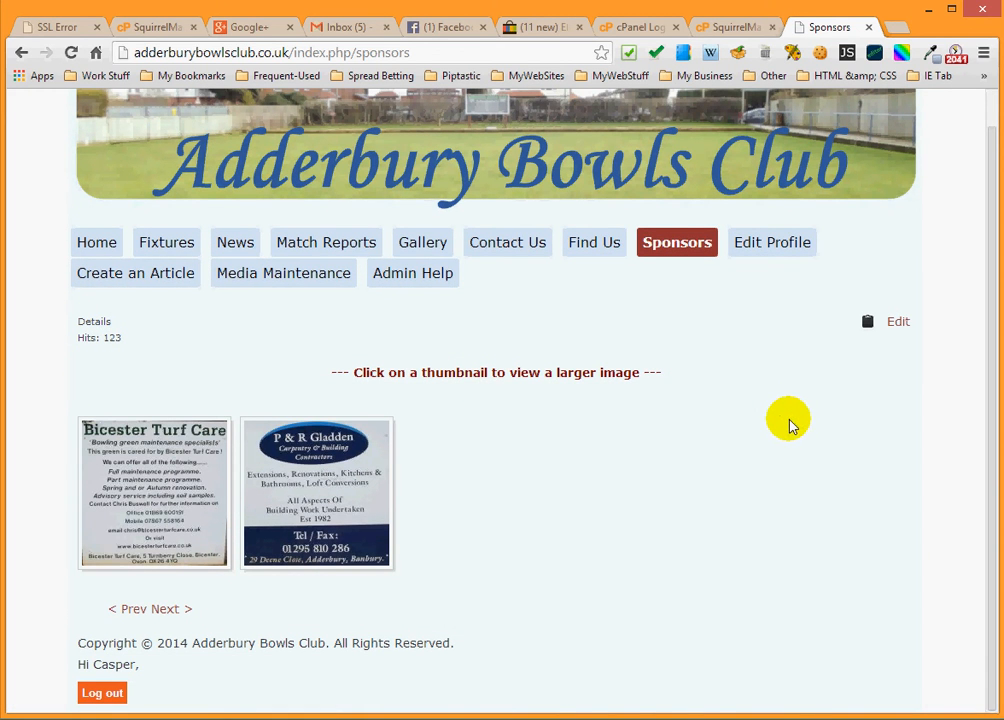
{"action": "scroll", "coordinate": [800, 424], "scroll_direction": "up", "scroll_amount": 1}
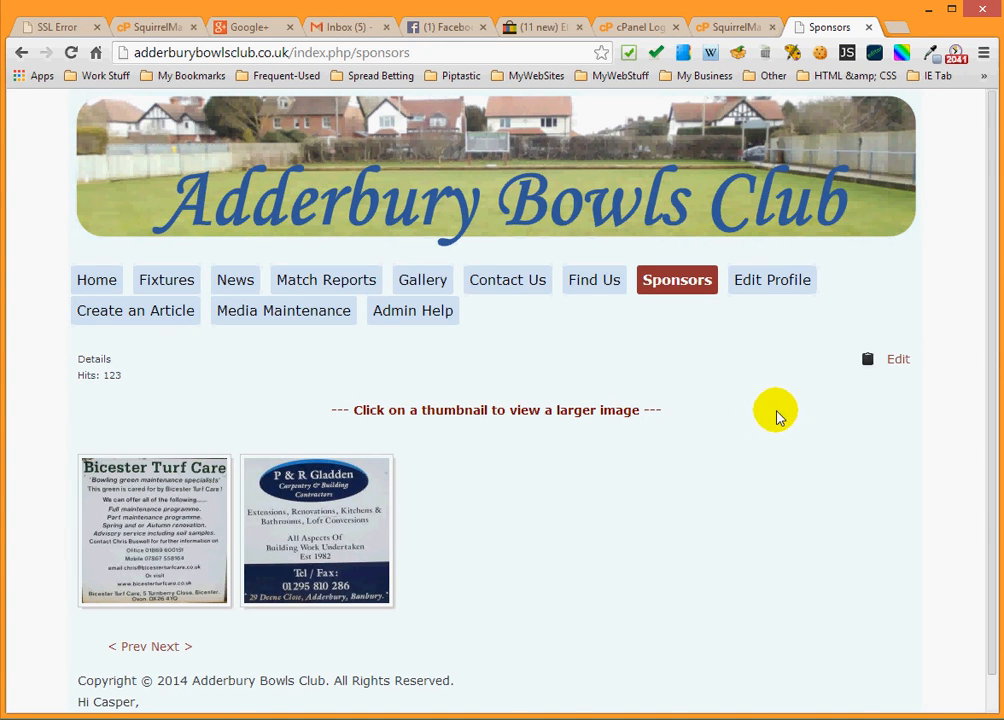
Step: Log out of the club website and look over the public home page
{"action": "scroll", "coordinate": [783, 399], "scroll_direction": "down", "scroll_amount": 1}
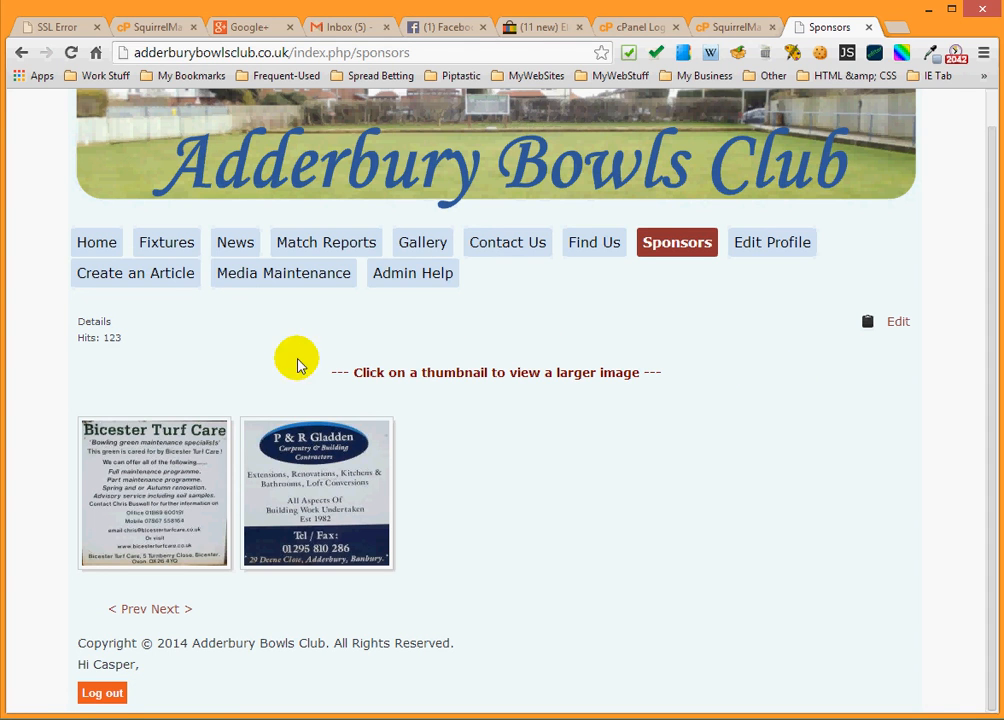
{"action": "left_click", "coordinate": [103, 697]}
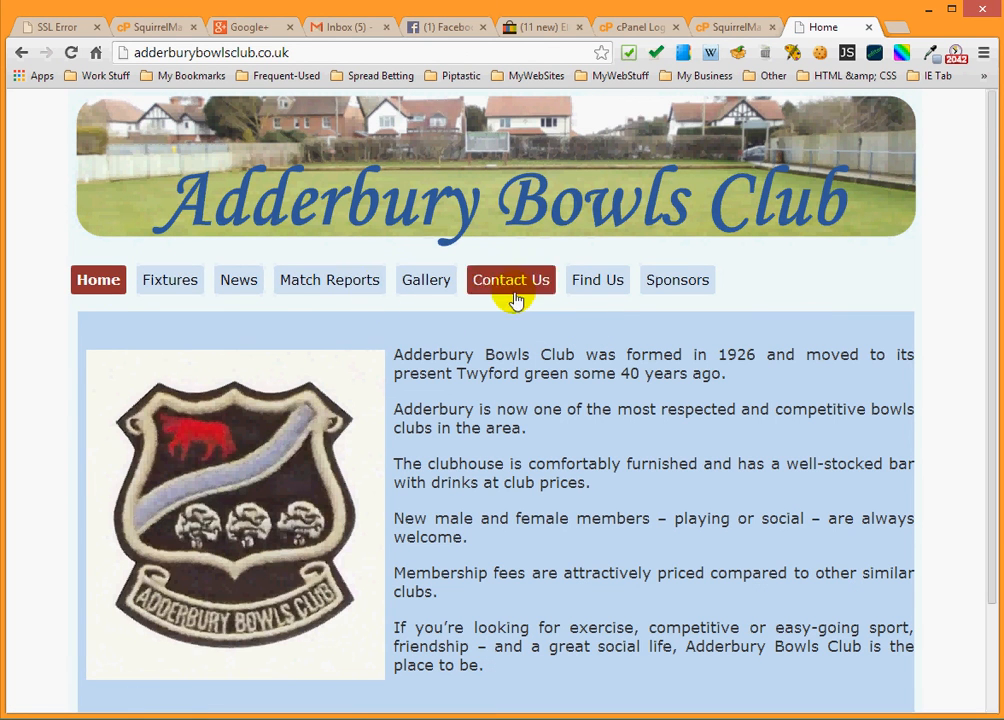
{"action": "scroll", "coordinate": [46, 327], "scroll_direction": "down", "scroll_amount": 3}
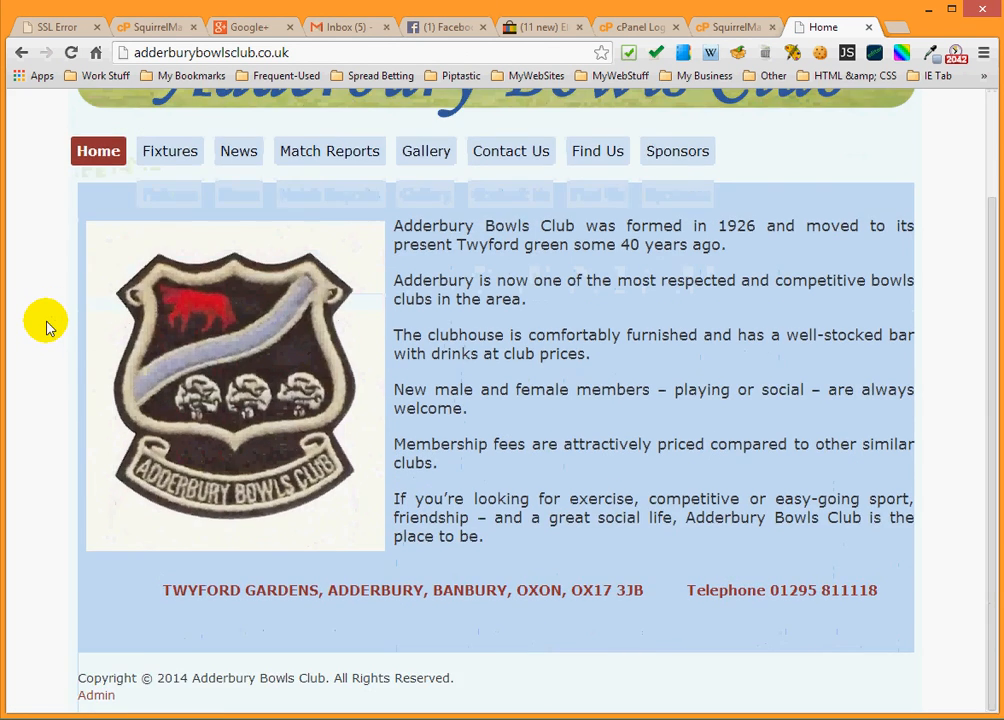
{"action": "scroll", "coordinate": [46, 327], "scroll_direction": "up", "scroll_amount": 3}
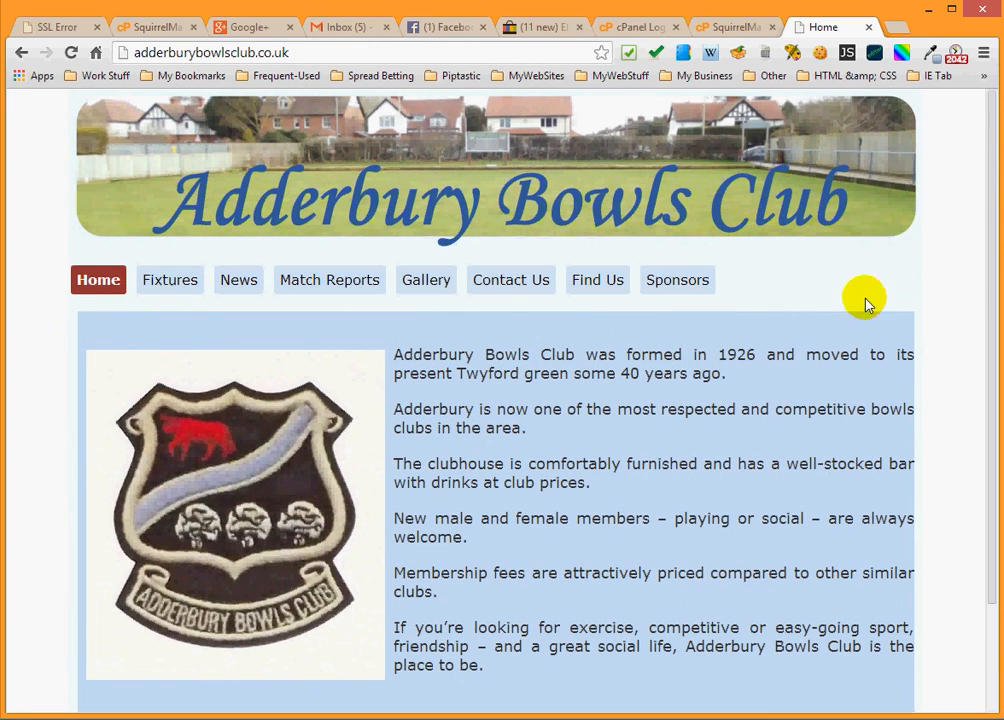